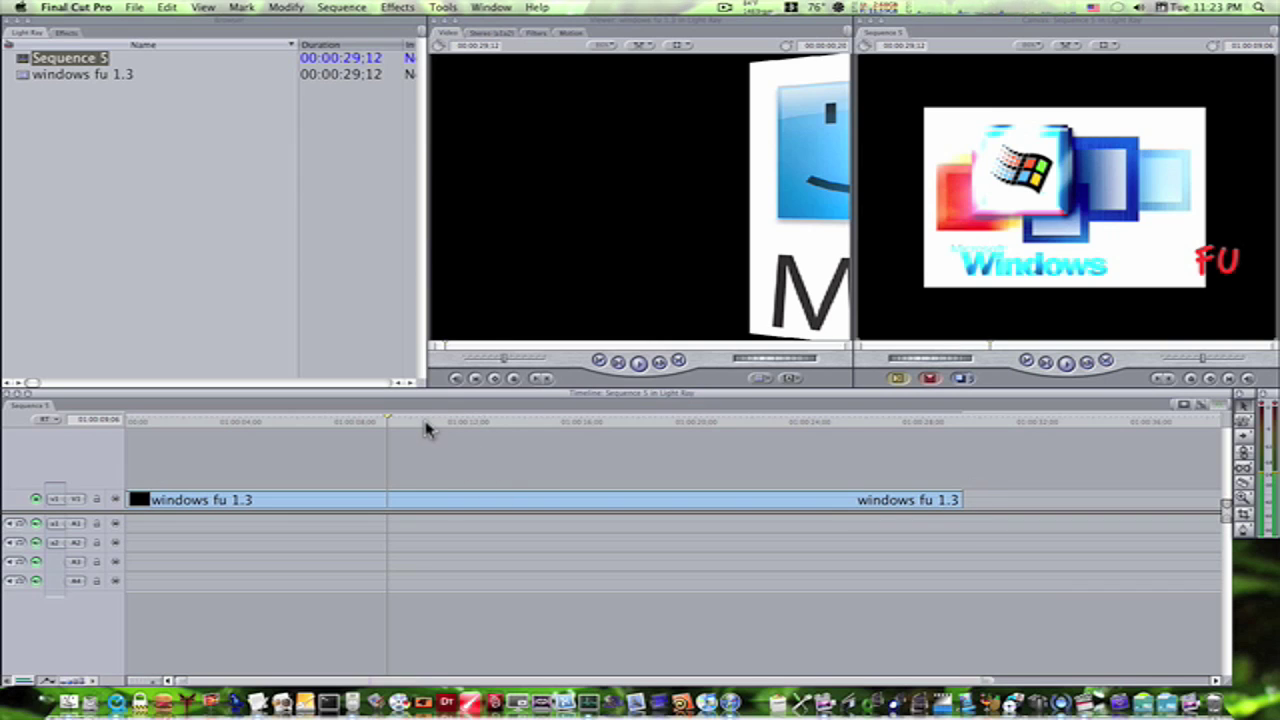
Scrub the timeline to the frame where the Windows FU logo settles in the Canvas
{"action": "left_click_drag", "start_coordinate": [430, 429], "coordinate": [320, 430]}
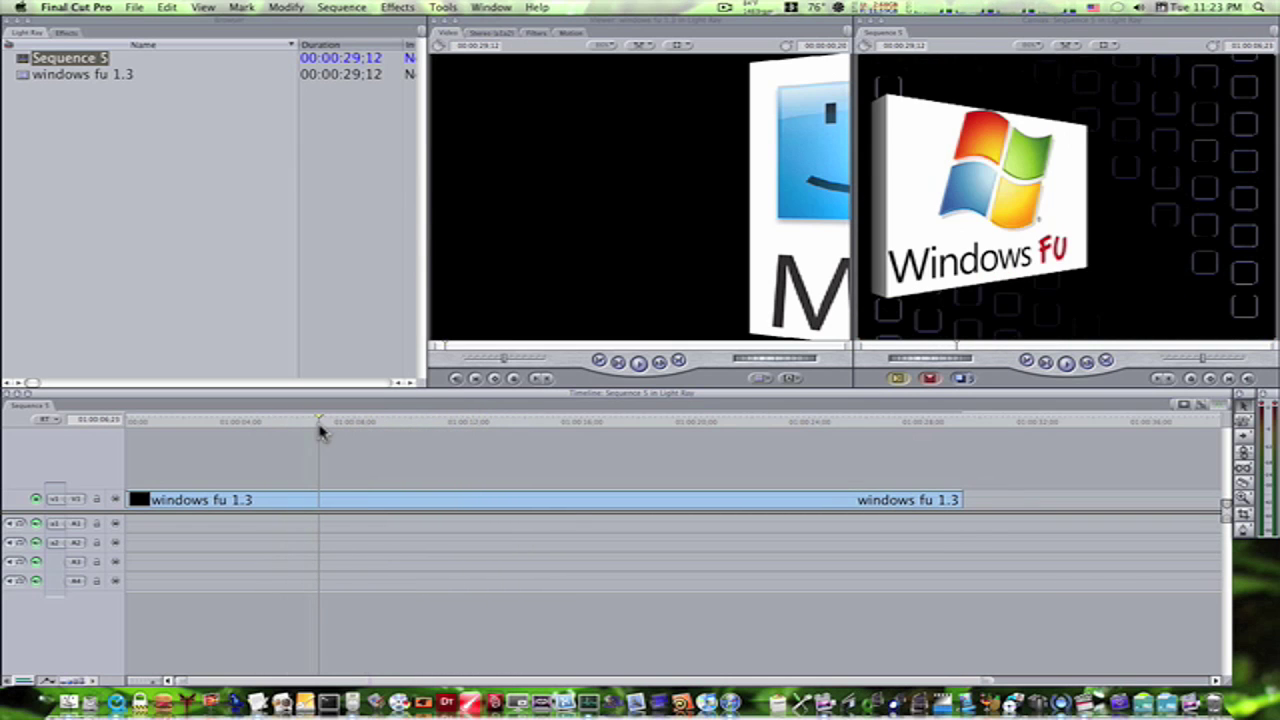
Send the windows fu 1.3 clip to Shake, saving script and placeholder movie in From Shake to FCP
{"action": "right_click", "coordinate": [240, 499]}
{"action": "mouse_move", "coordinate": [272, 518]}
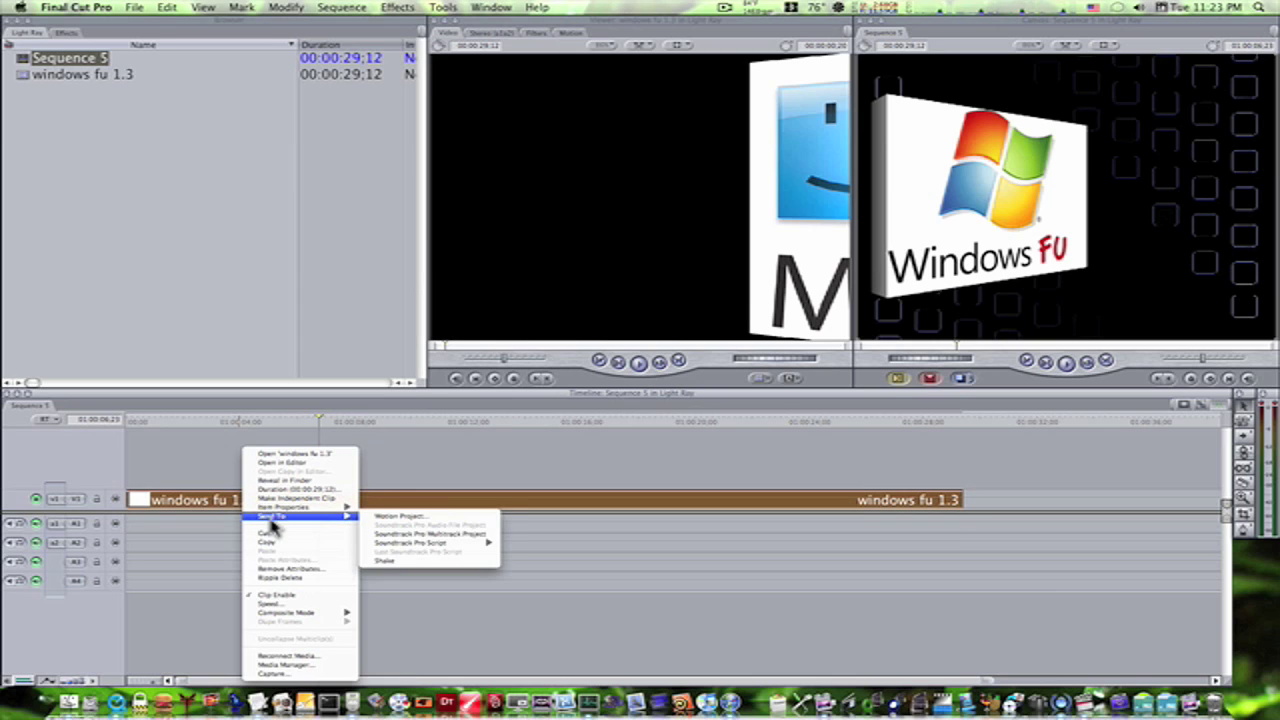
{"action": "left_click", "coordinate": [393, 562]}
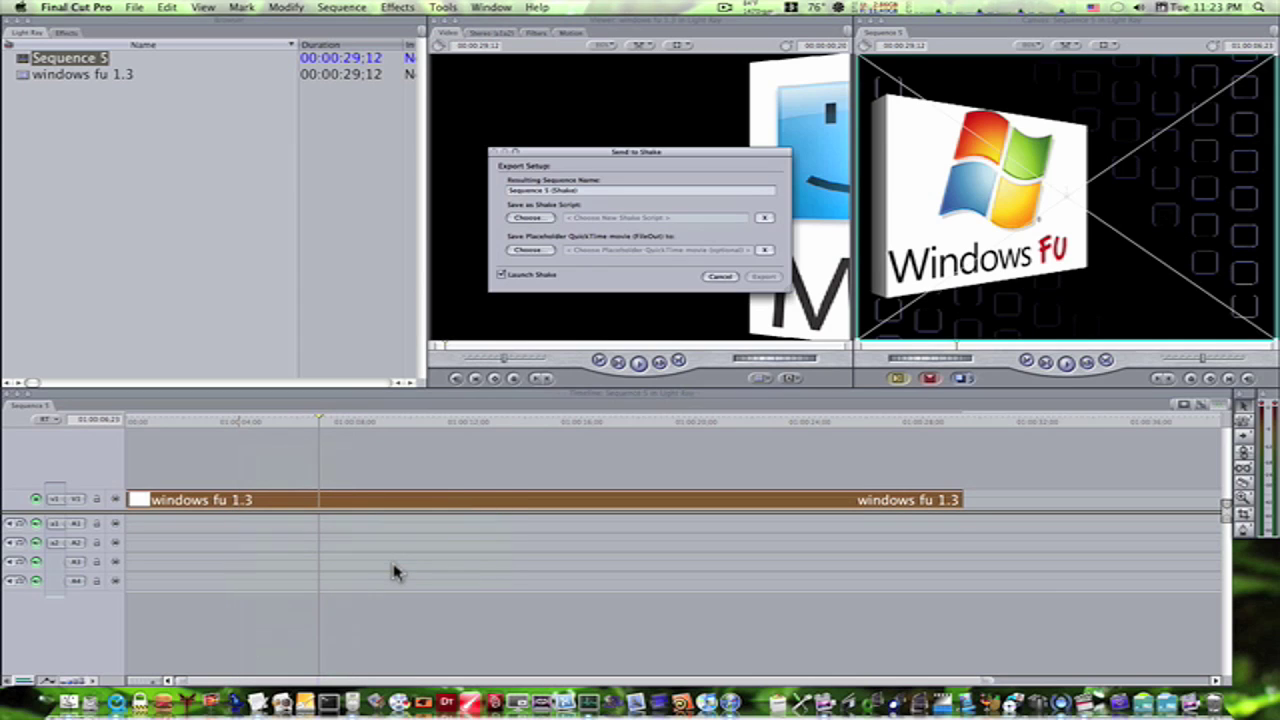
{"action": "left_click", "coordinate": [547, 218]}
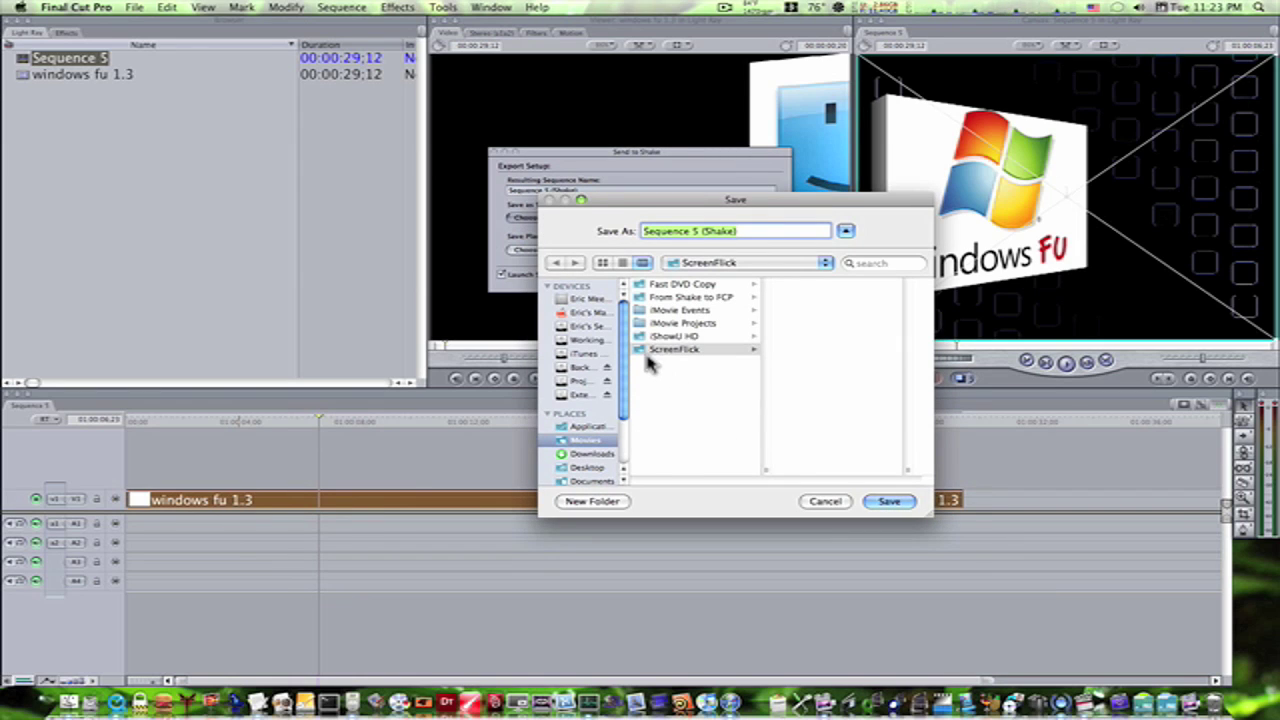
{"action": "left_click", "coordinate": [662, 298]}
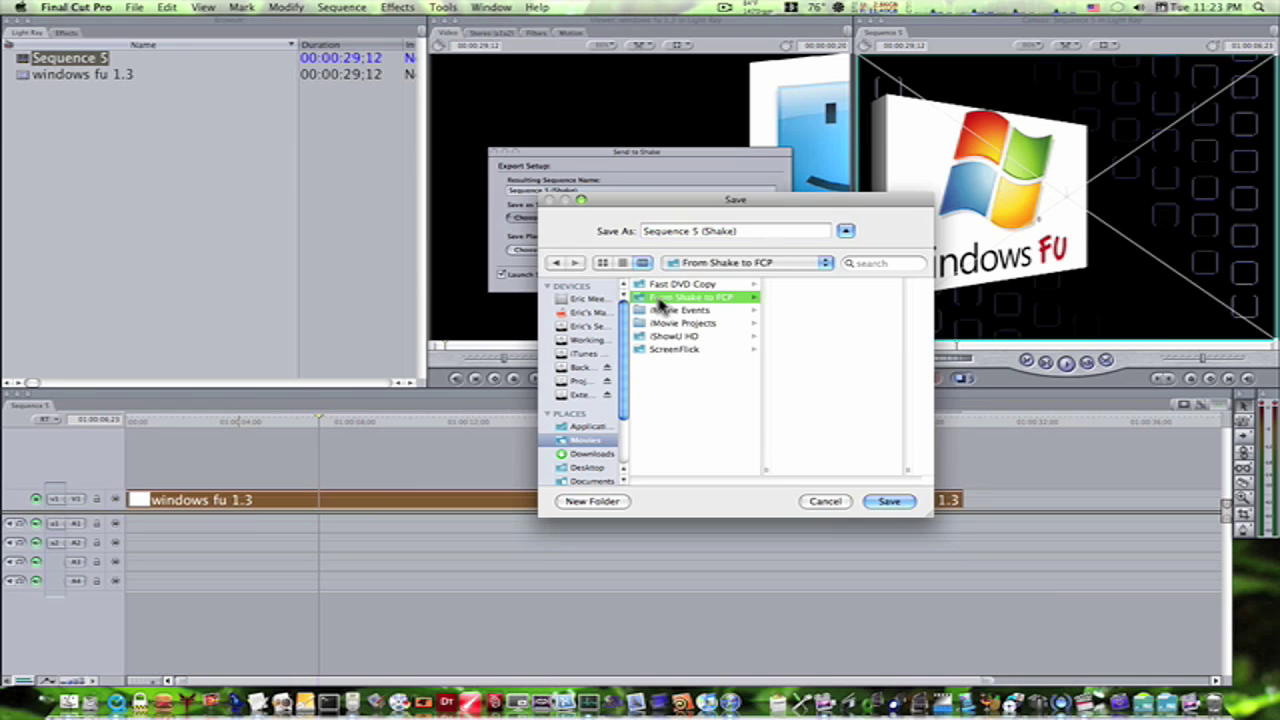
{"action": "left_click", "coordinate": [880, 506]}
{"action": "left_click", "coordinate": [540, 252]}
{"action": "left_click", "coordinate": [648, 298]}
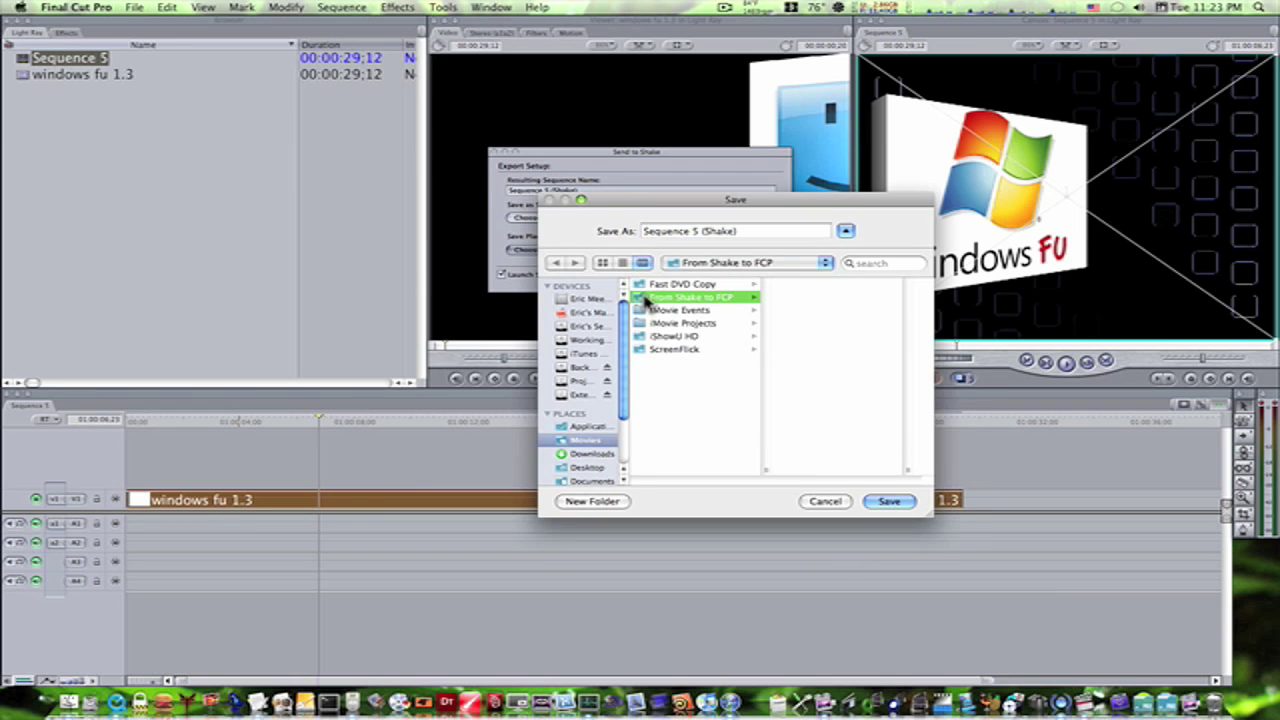
{"action": "left_click", "coordinate": [916, 505]}
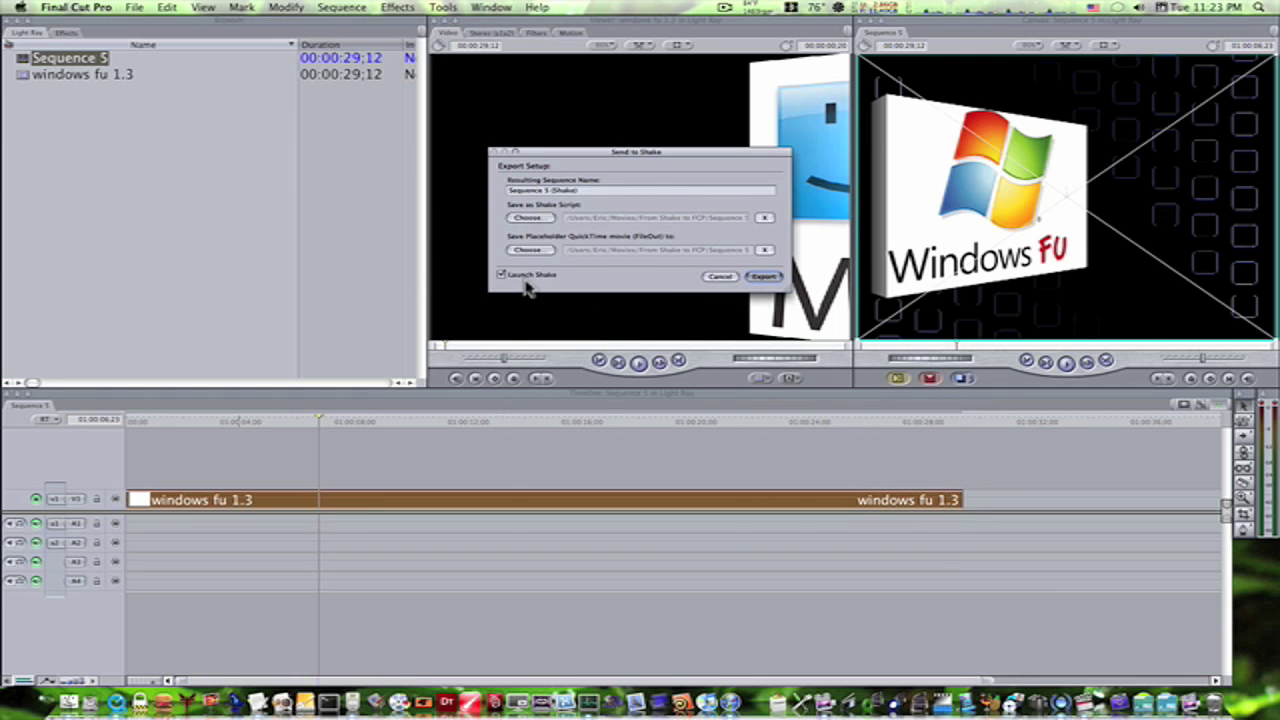
{"action": "left_click", "coordinate": [763, 277]}
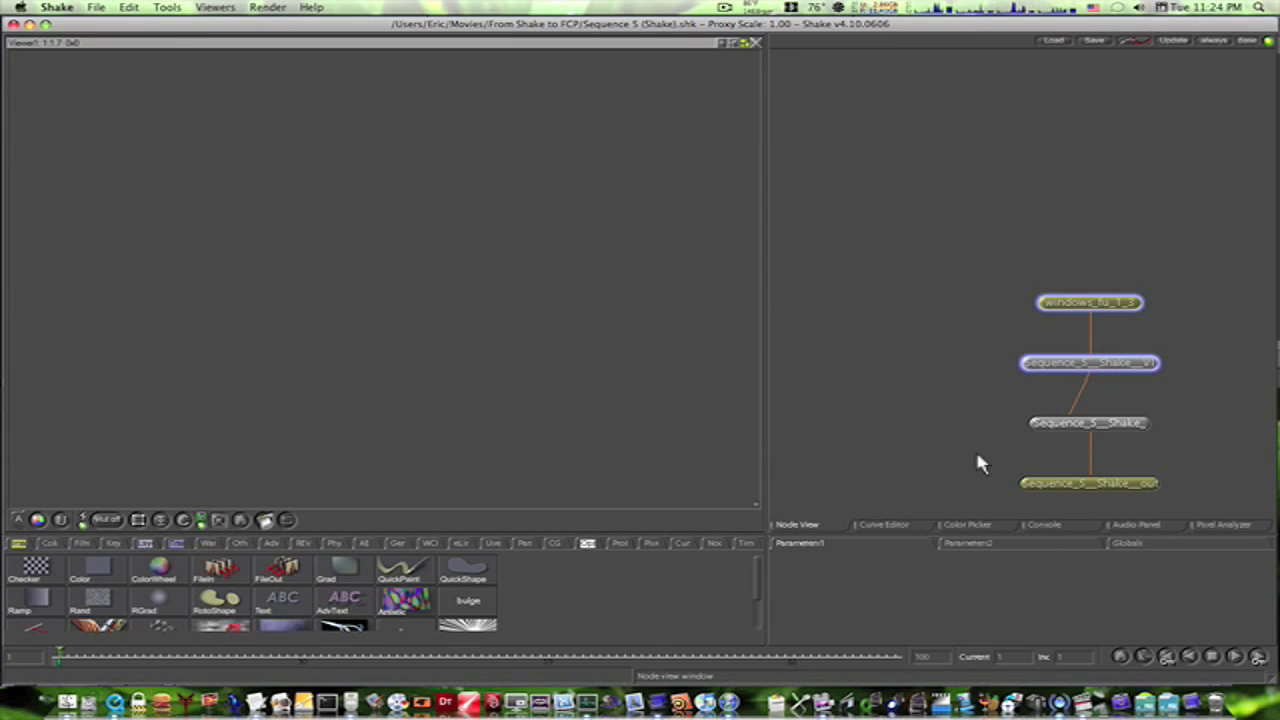
View the FileOut output at frame 53, fitted to the viewer
{"action": "left_click_drag", "start_coordinate": [1005, 483], "coordinate": [943, 377]}
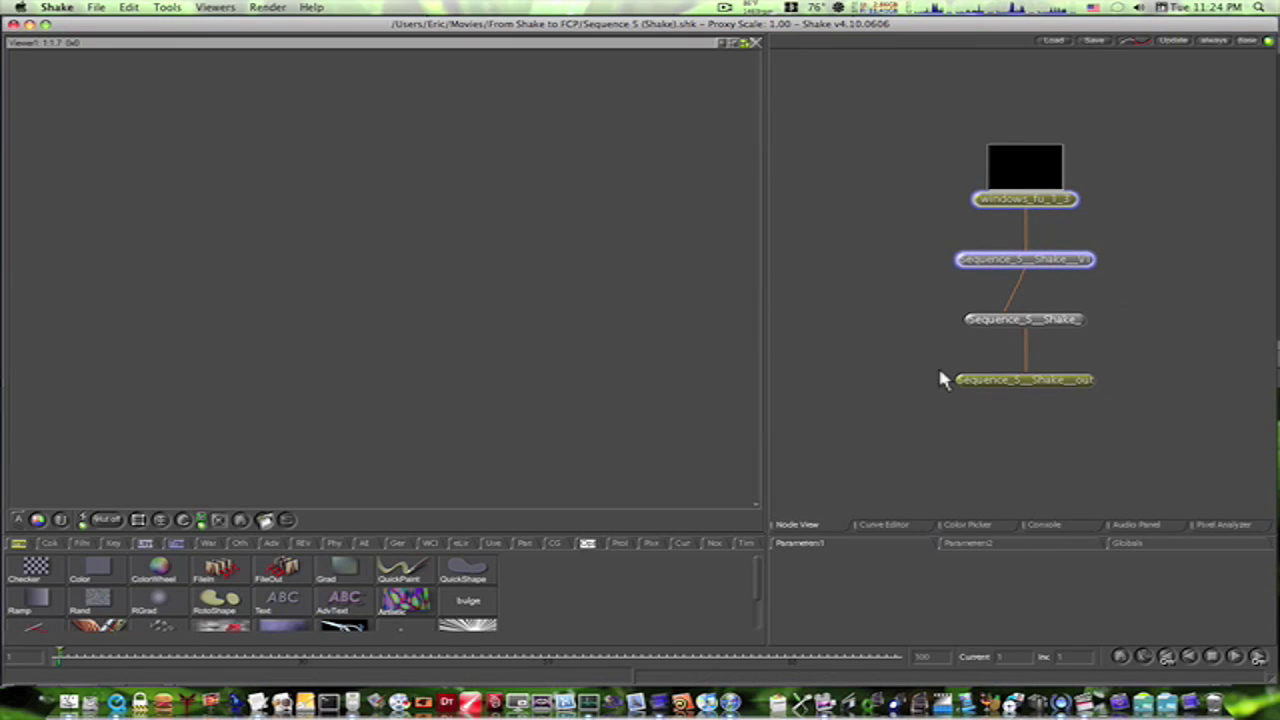
{"action": "left_click", "coordinate": [962, 384]}
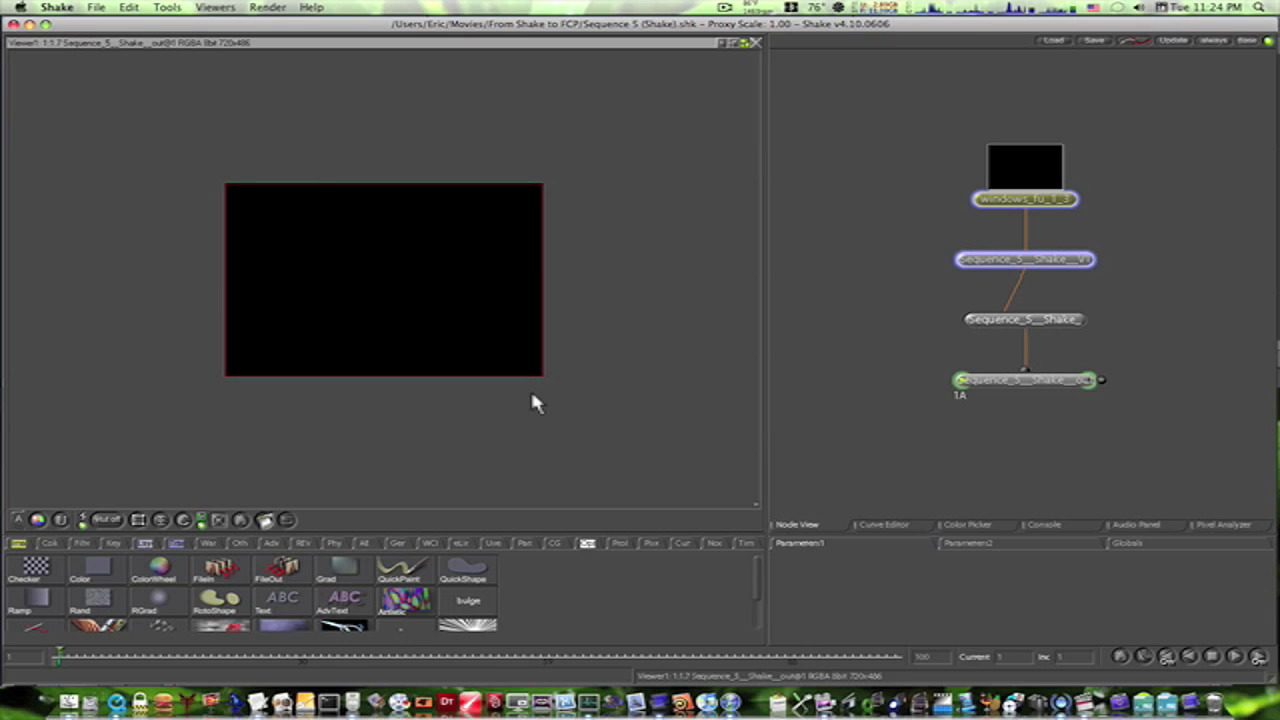
{"action": "left_click_drag", "start_coordinate": [116, 662], "coordinate": [495, 665]}
{"action": "key", "text": "f"}
Select the windows_fu_1_3 source node and toggle its thumbnail off and back on
{"action": "left_click", "coordinate": [980, 200]}
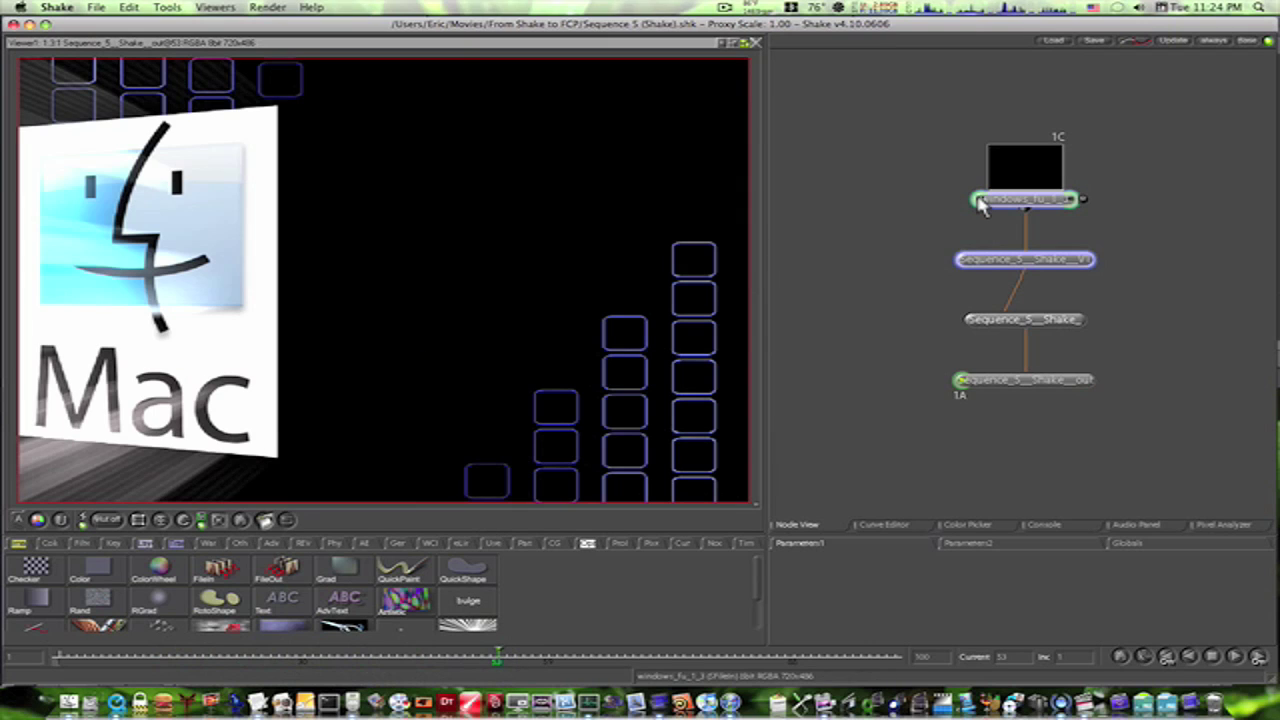
{"action": "left_click", "coordinate": [980, 202]}
{"action": "key", "text": "t"}
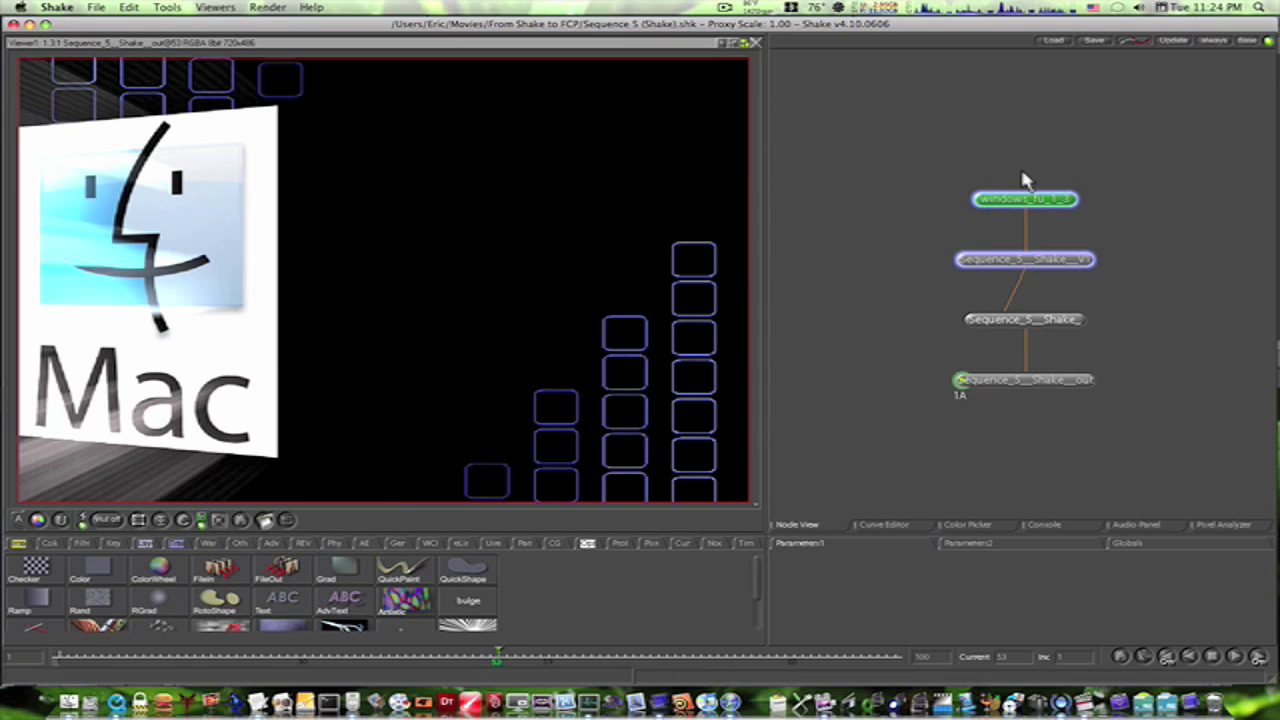
{"action": "key", "text": "t"}
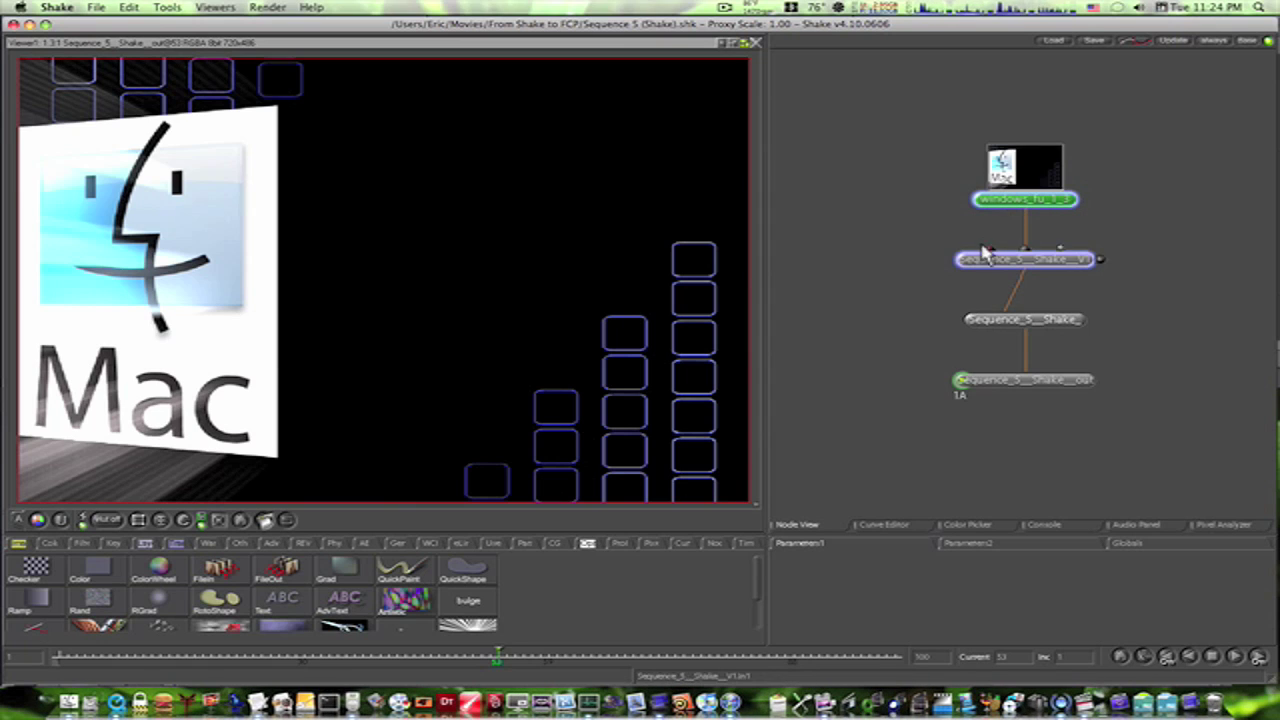
Inspect the V1 track node's parameters, then view the sequence node and output again
{"action": "left_click", "coordinate": [966, 263]}
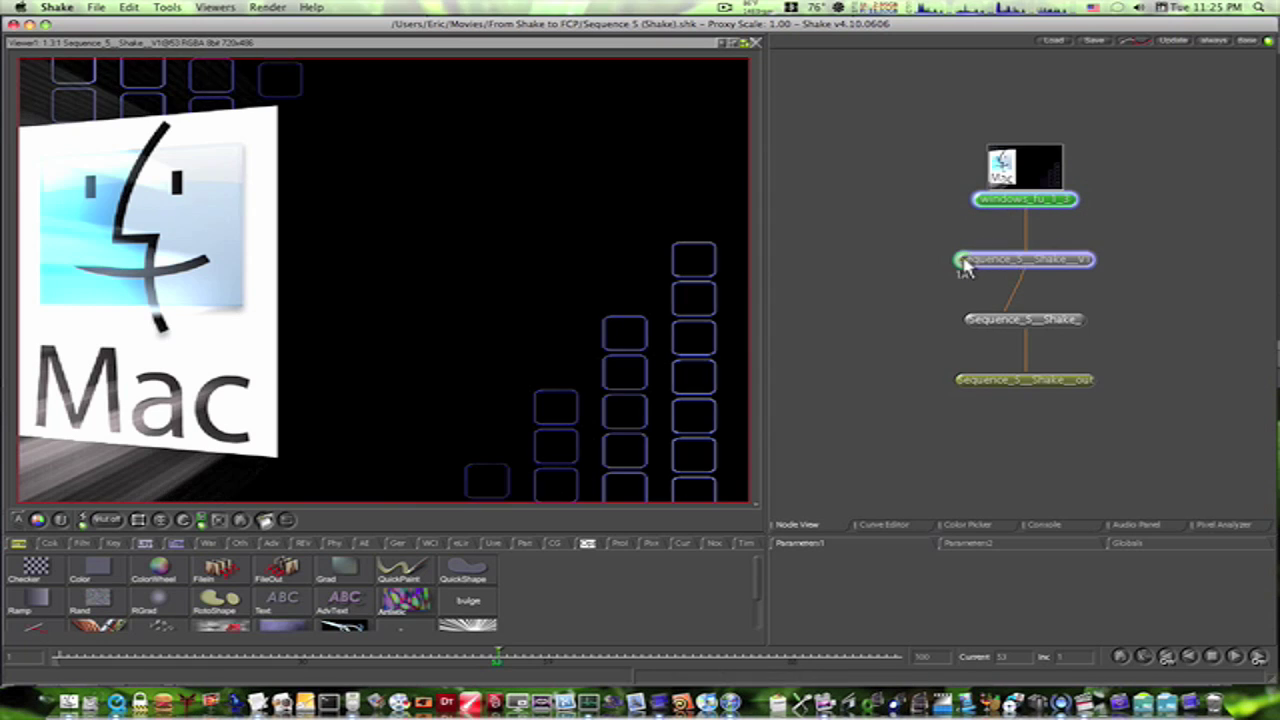
{"action": "left_click", "coordinate": [1086, 264]}
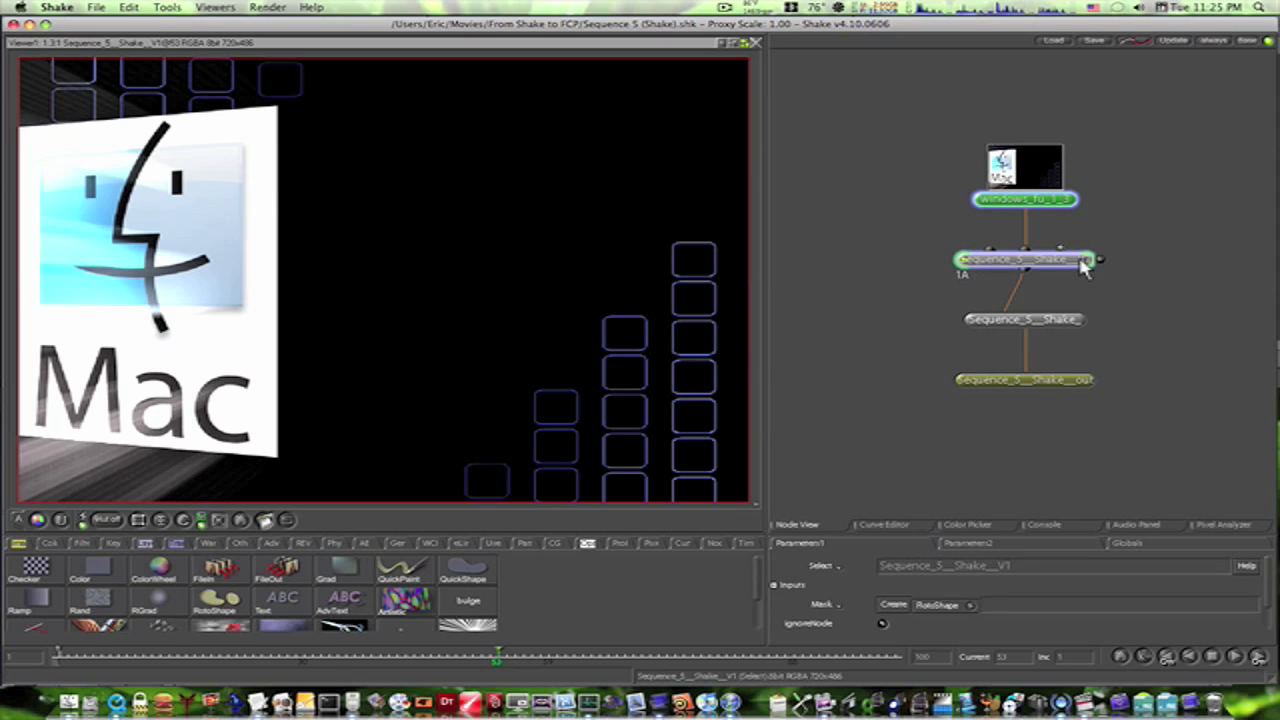
{"action": "left_click", "coordinate": [1015, 530]}
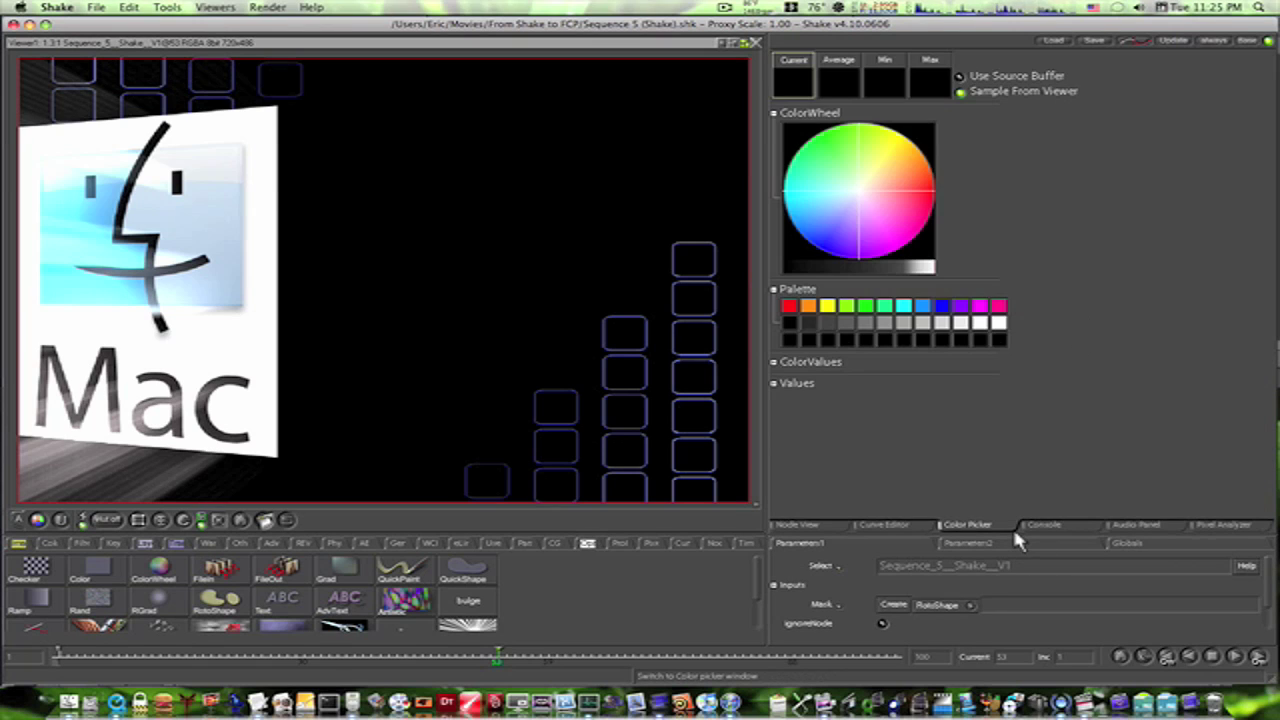
{"action": "left_click", "coordinate": [798, 527]}
{"action": "left_click_drag", "start_coordinate": [838, 540], "coordinate": [840, 452]}
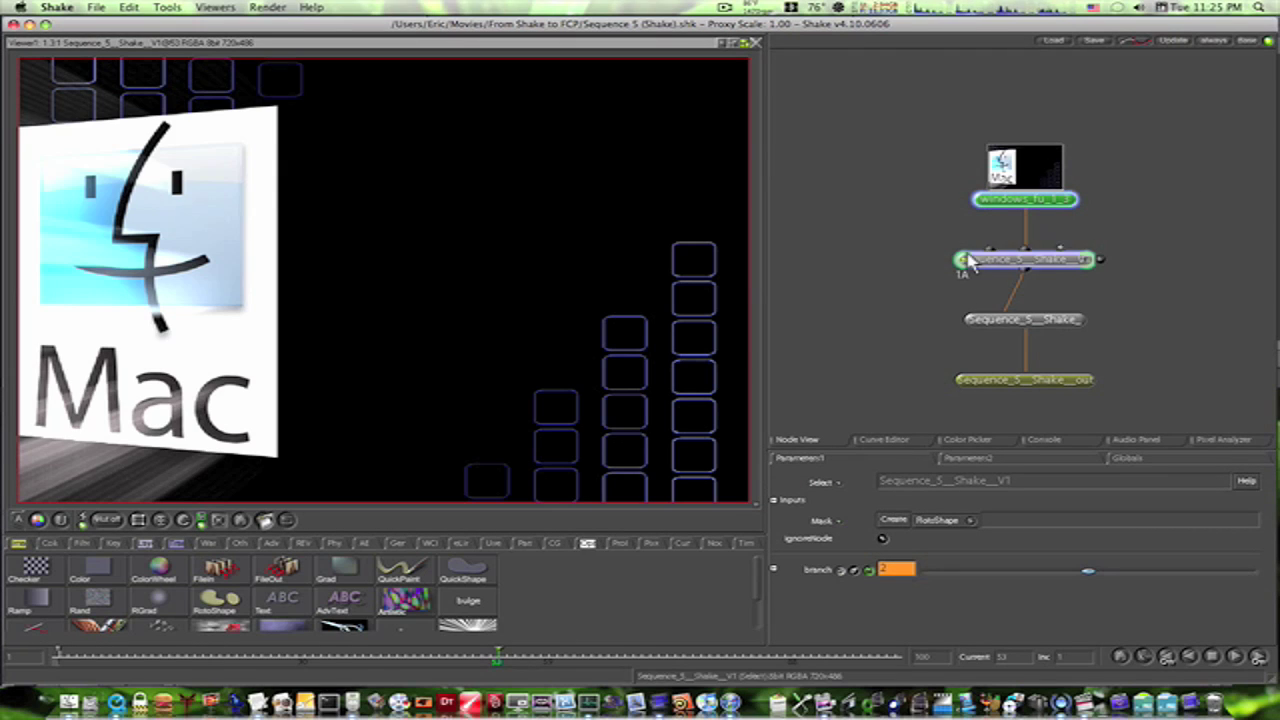
{"action": "left_click", "coordinate": [976, 326]}
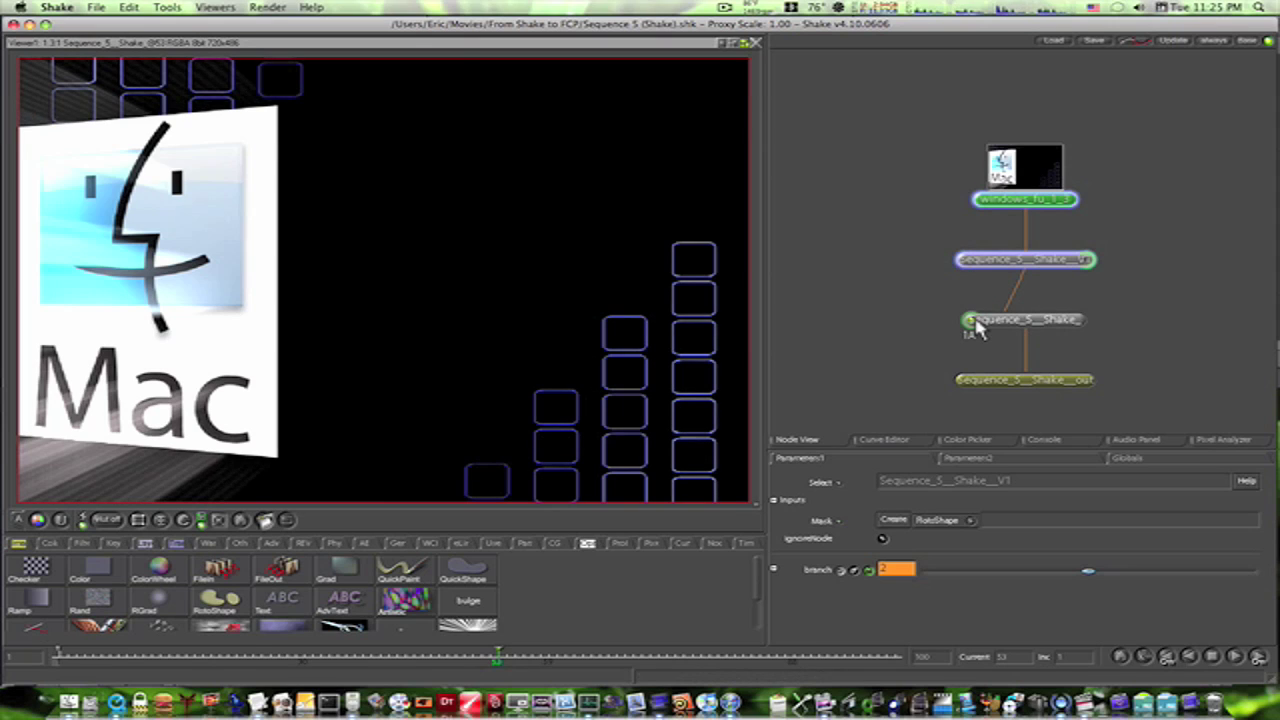
{"action": "left_click", "coordinate": [961, 382]}
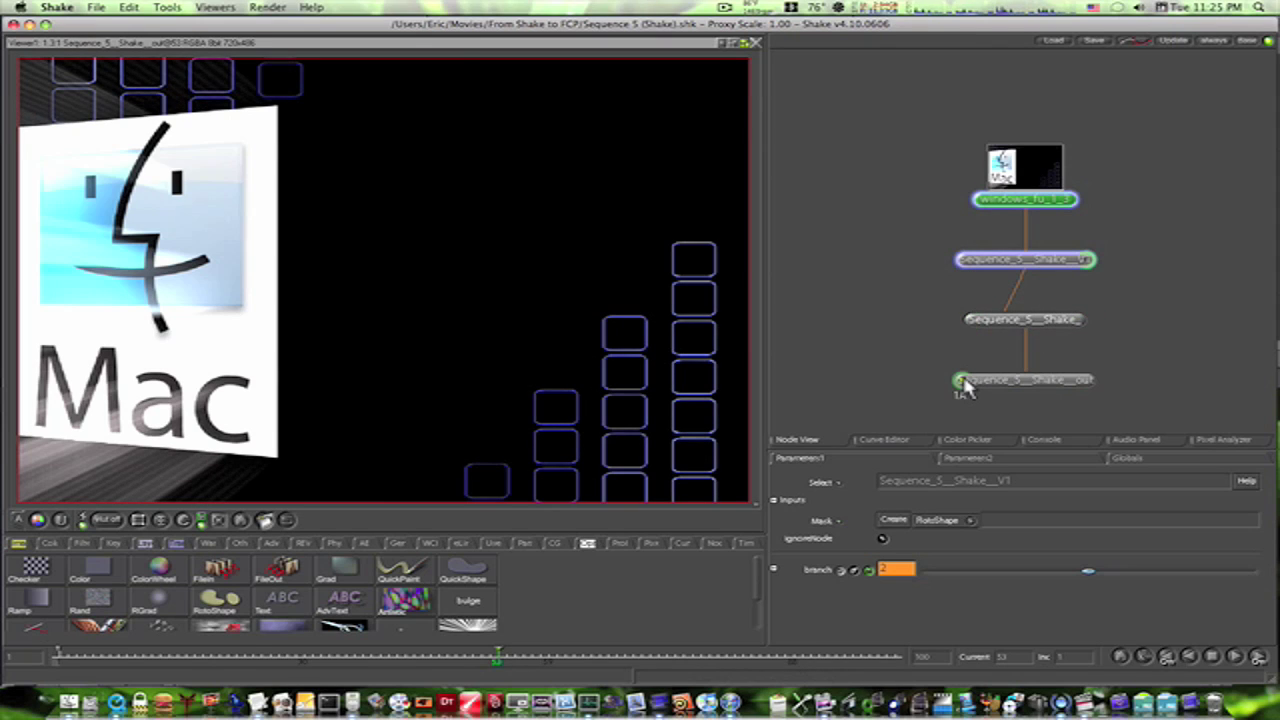
Select the Sequence_5_Shake_ node, fit the image in the viewer and enlarge the tool area
{"action": "left_click", "coordinate": [1022, 320]}
{"action": "left_click_drag", "start_coordinate": [1022, 325], "coordinate": [1021, 319]}
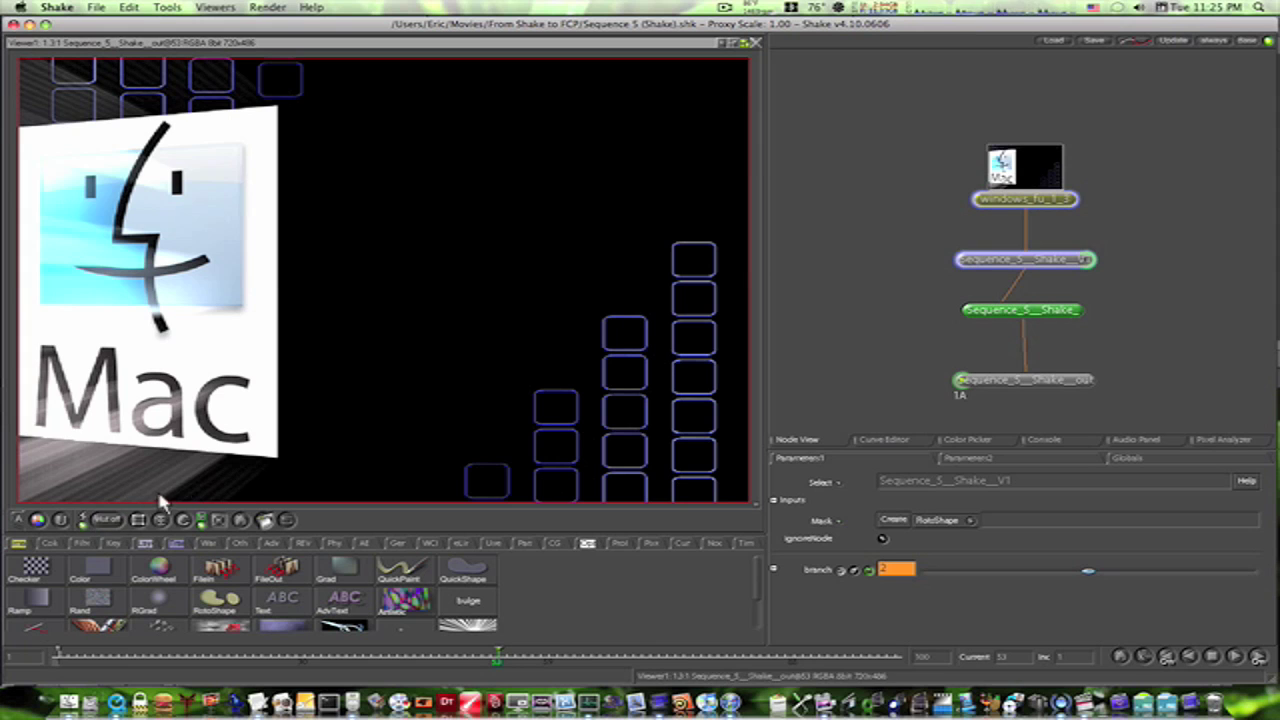
{"action": "right_click", "coordinate": [339, 383]}
{"action": "key", "text": "Home"}
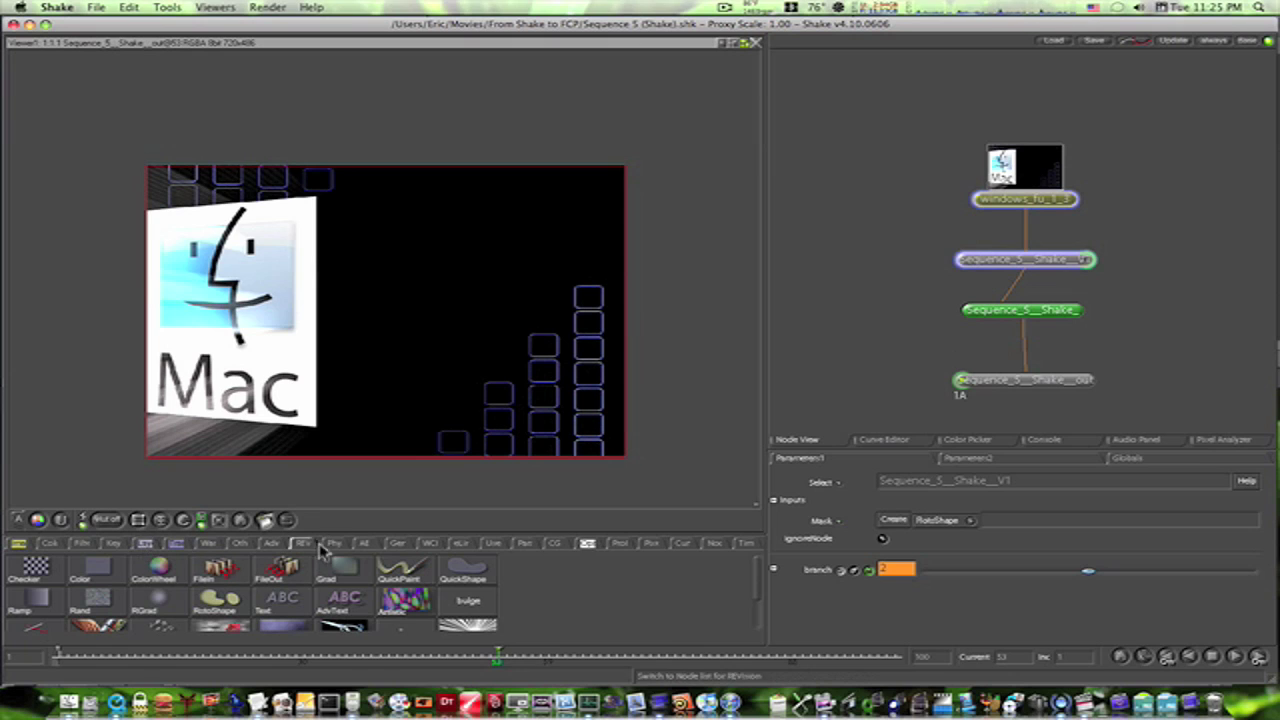
{"action": "left_click_drag", "start_coordinate": [337, 537], "coordinate": [343, 488]}
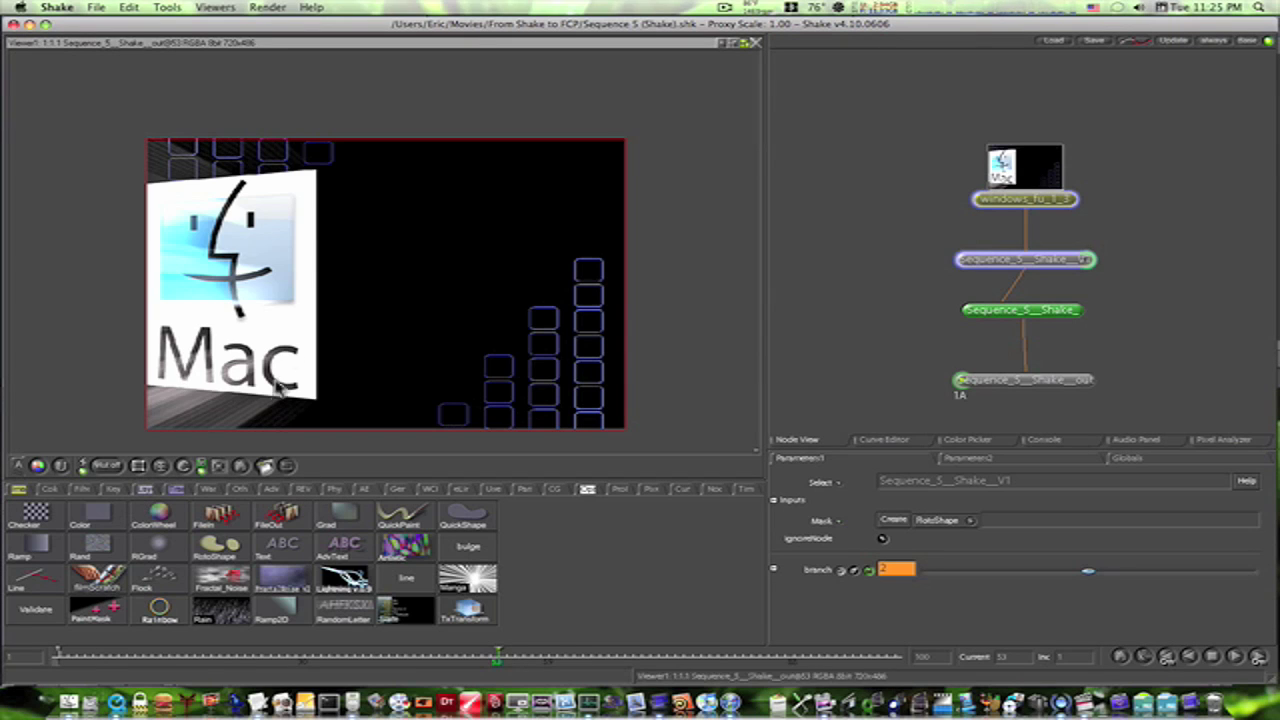
Insert a Brightness node after the sequence node and raise its value to 1.3
{"action": "left_click", "coordinate": [167, 8]}
{"action": "mouse_move", "coordinate": [200, 38]}
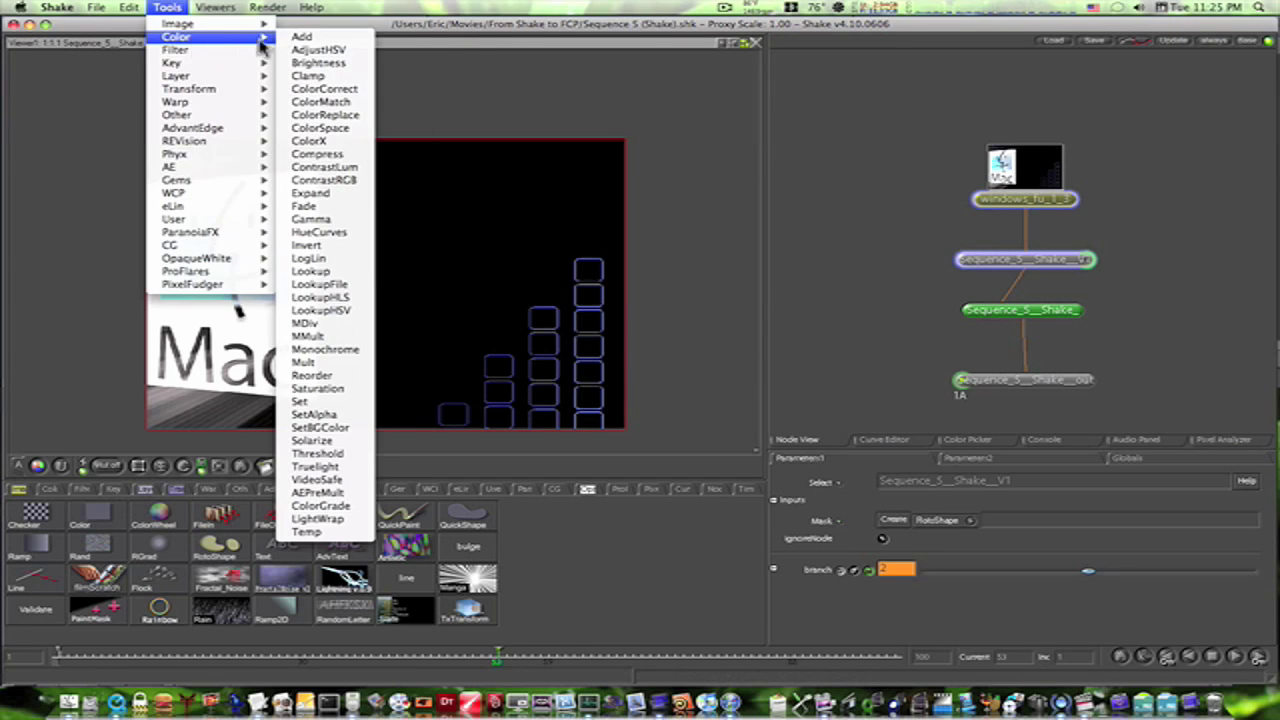
{"action": "left_click", "coordinate": [300, 63]}
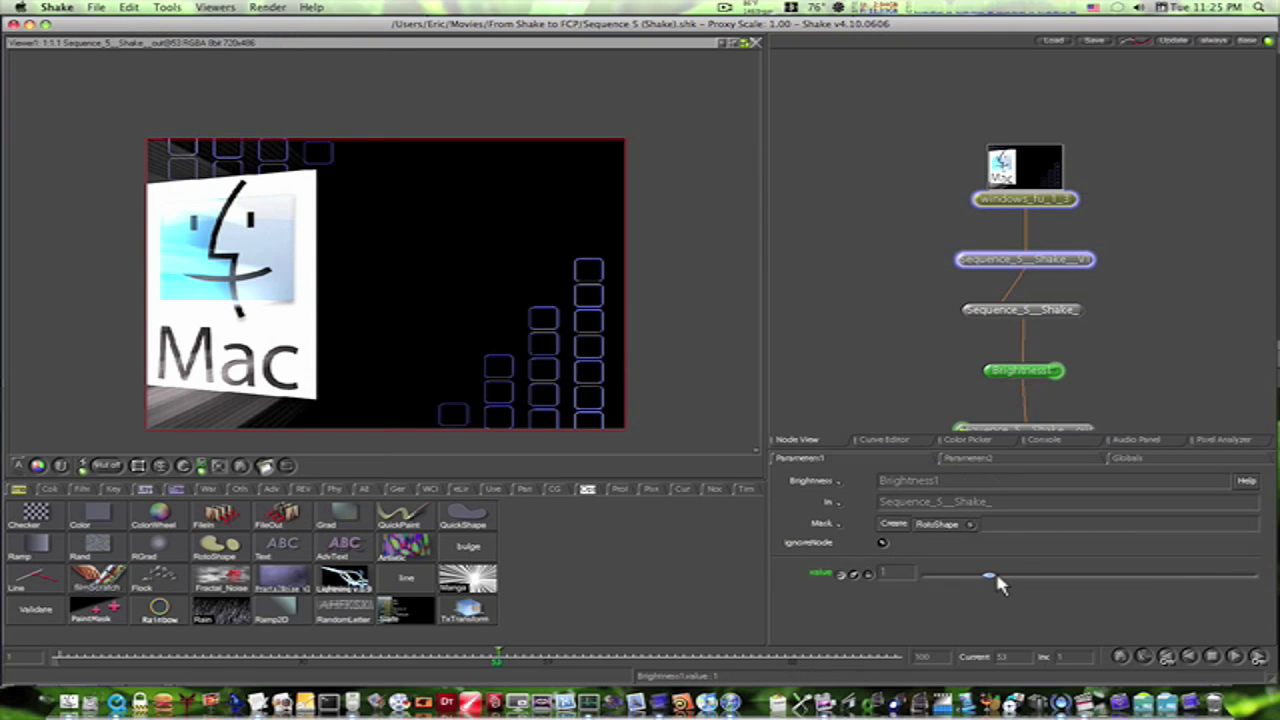
{"action": "mouse_move", "coordinate": [991, 577]}
{"action": "left_mouse_down"}
{"action": "mouse_move", "coordinate": [1078, 579]}
{"action": "mouse_move", "coordinate": [957, 575]}
{"action": "mouse_move", "coordinate": [1010, 578]}
{"action": "left_mouse_up"}
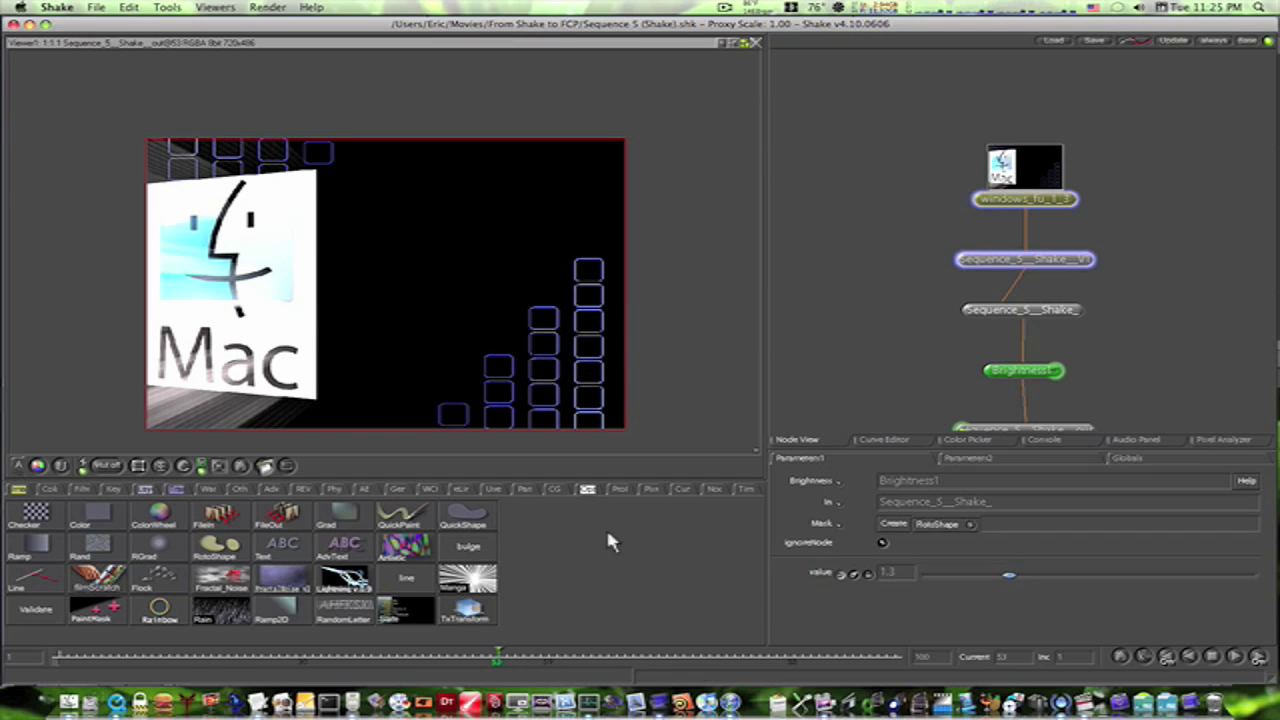
Add a TechniTwoStrip effect after Brightness1, scrub back, then select both trial colour nodes
{"action": "left_click", "coordinate": [53, 490]}
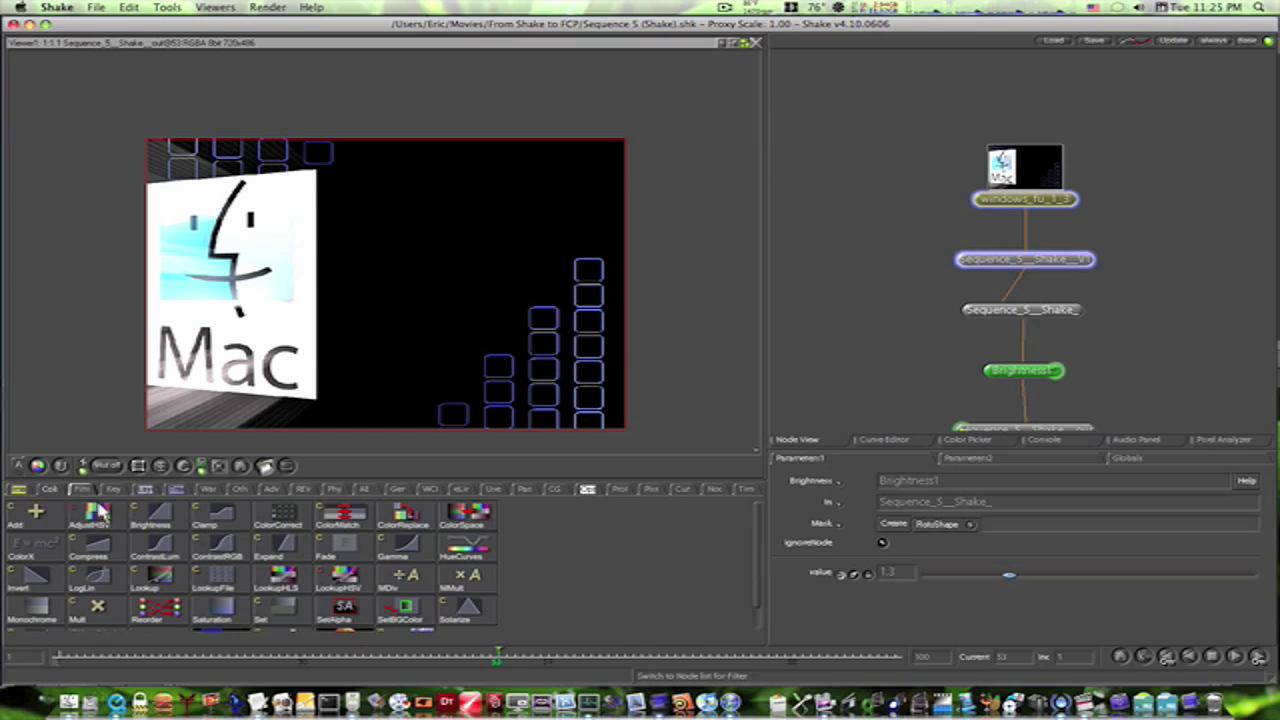
{"action": "left_click_drag", "start_coordinate": [757, 523], "coordinate": [752, 566]}
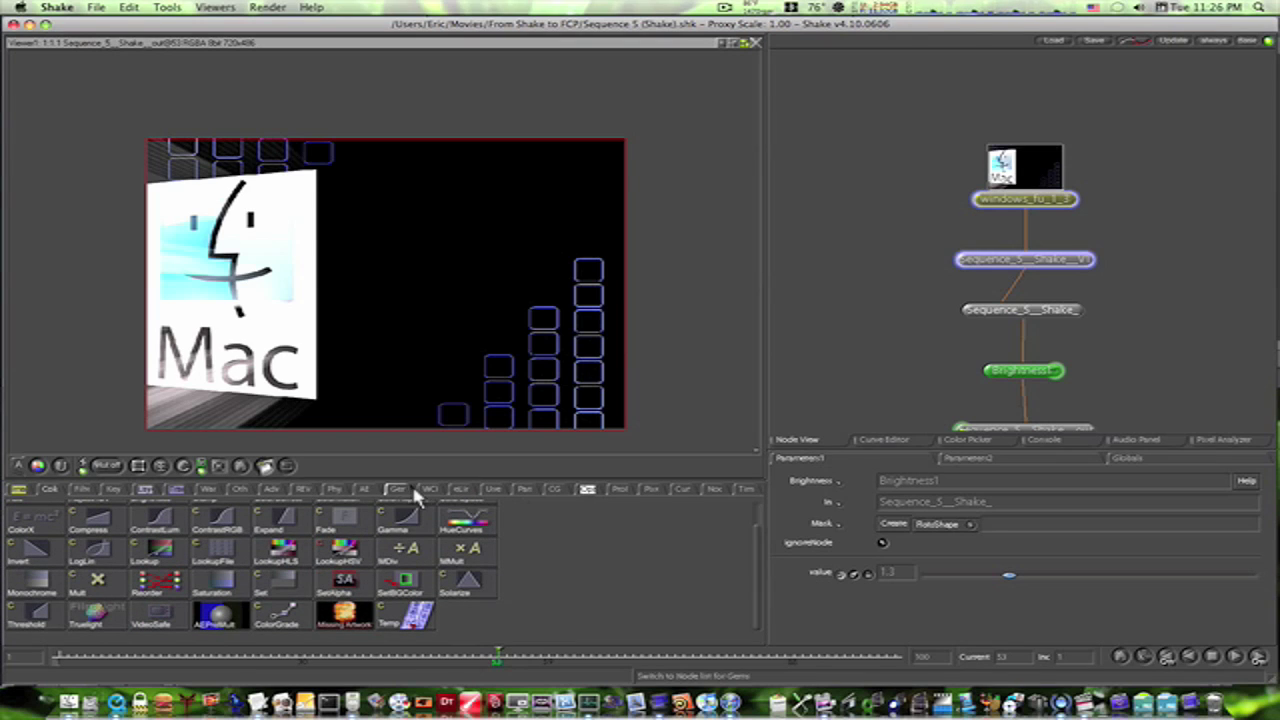
{"action": "left_click", "coordinate": [335, 490]}
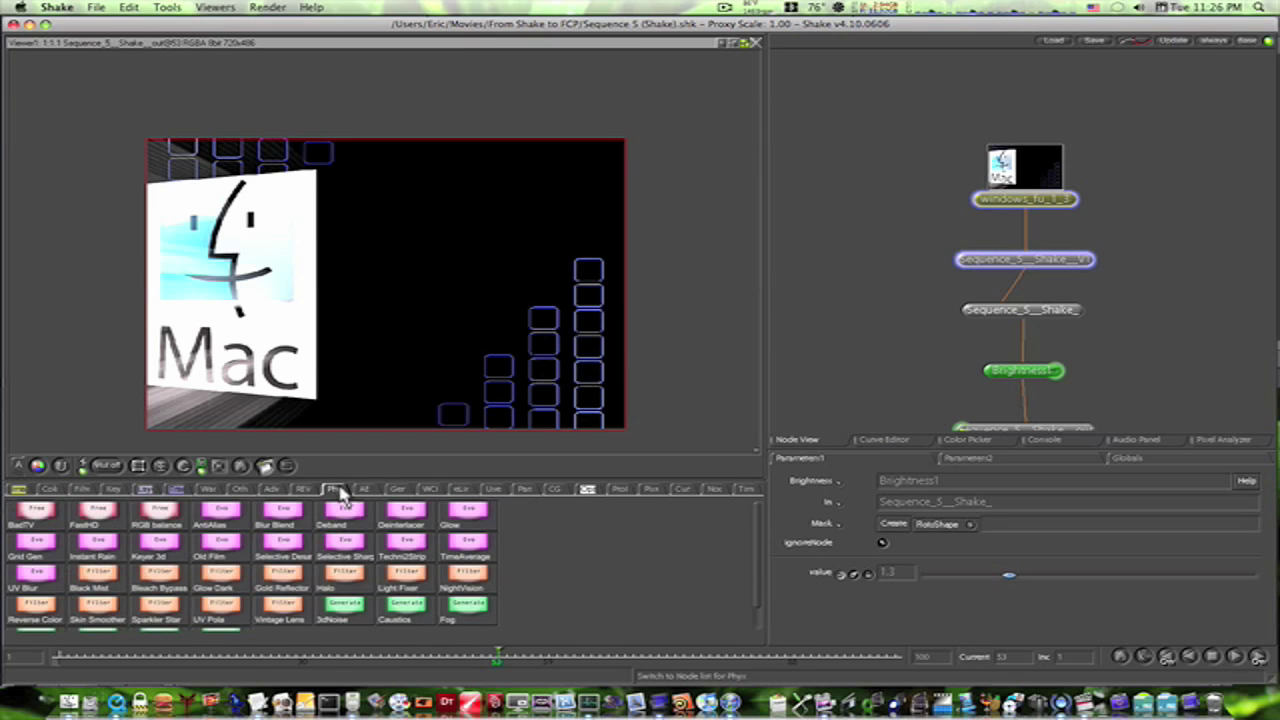
{"action": "left_click_drag", "start_coordinate": [350, 480], "coordinate": [350, 431]}
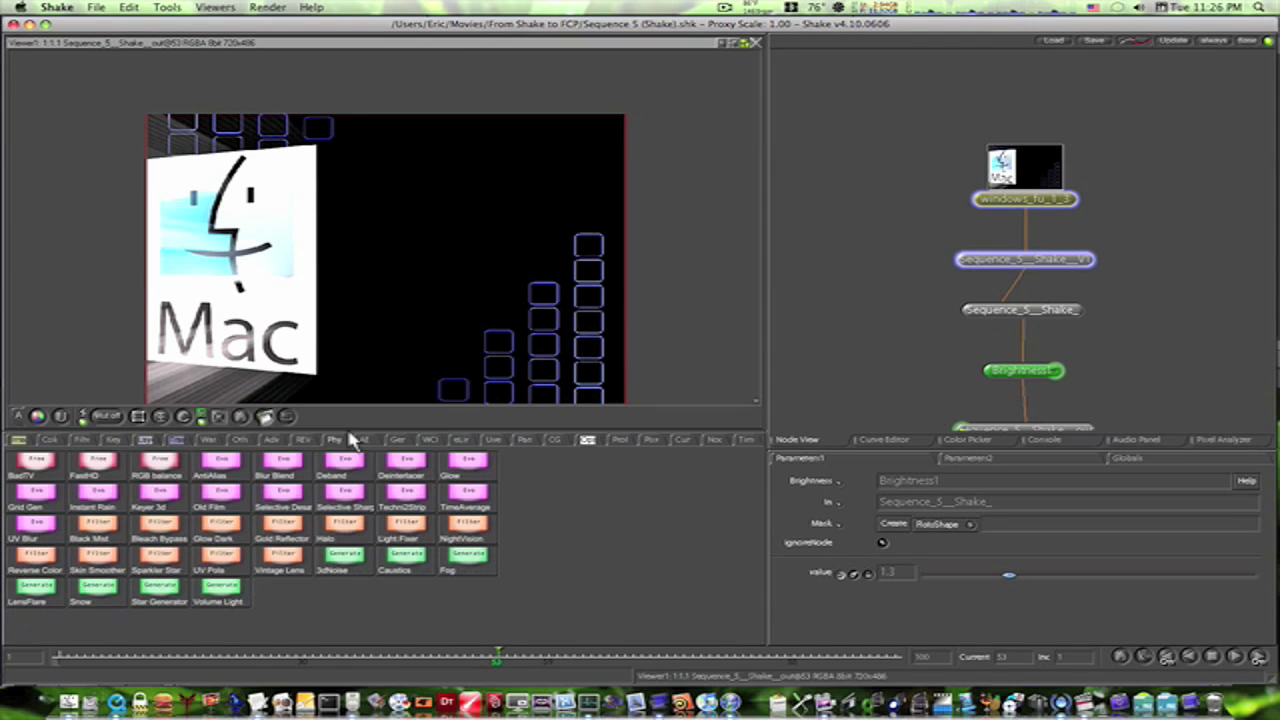
{"action": "left_click", "coordinate": [404, 496]}
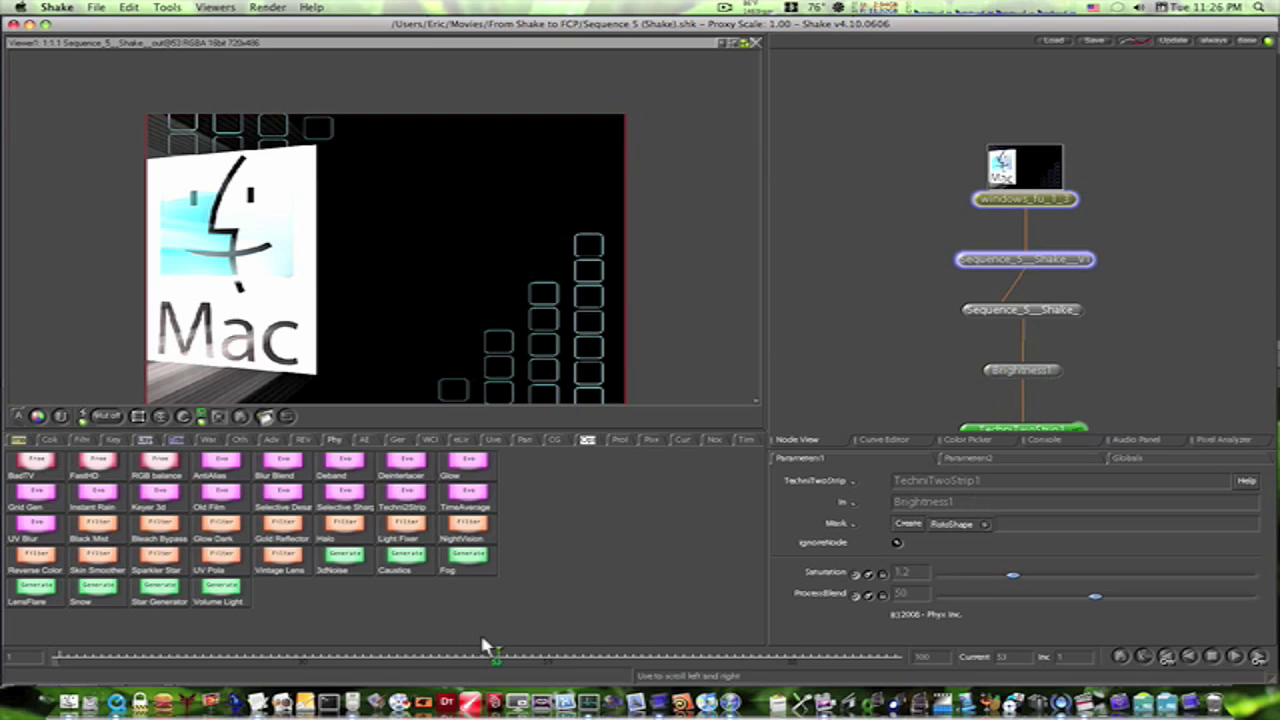
{"action": "left_click_drag", "start_coordinate": [499, 657], "coordinate": [378, 648]}
{"action": "left_click_drag", "start_coordinate": [1102, 361], "coordinate": [1017, 391]}
Delete the trial nodes and add a Saturation node set to 0 after the clip
{"action": "key", "text": "Delete"}
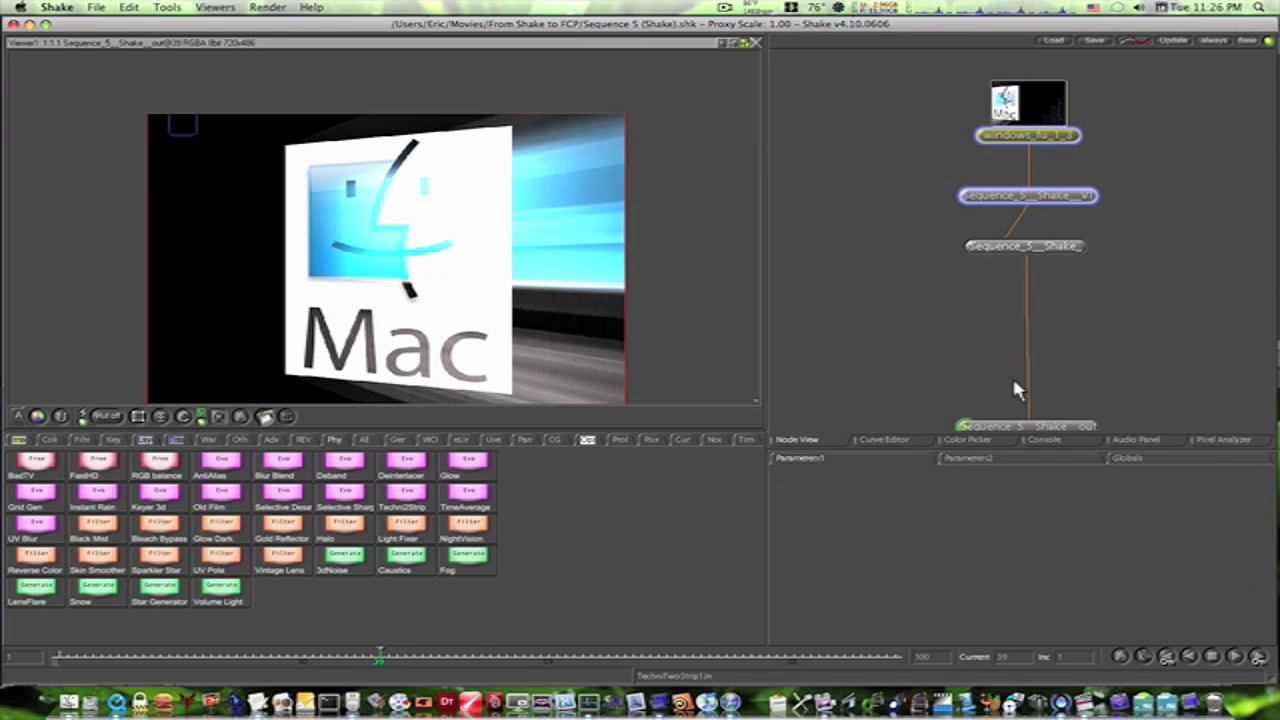
{"action": "left_click", "coordinate": [1032, 248]}
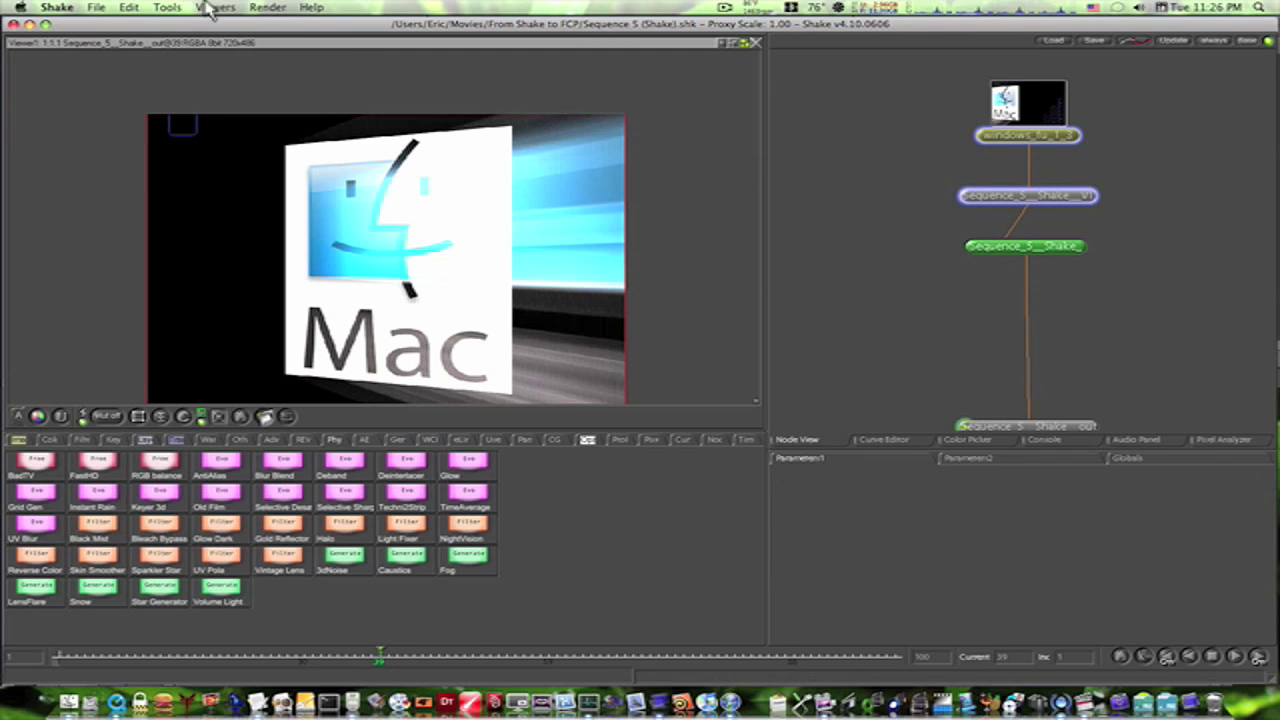
{"action": "left_click", "coordinate": [167, 7]}
{"action": "mouse_move", "coordinate": [178, 36]}
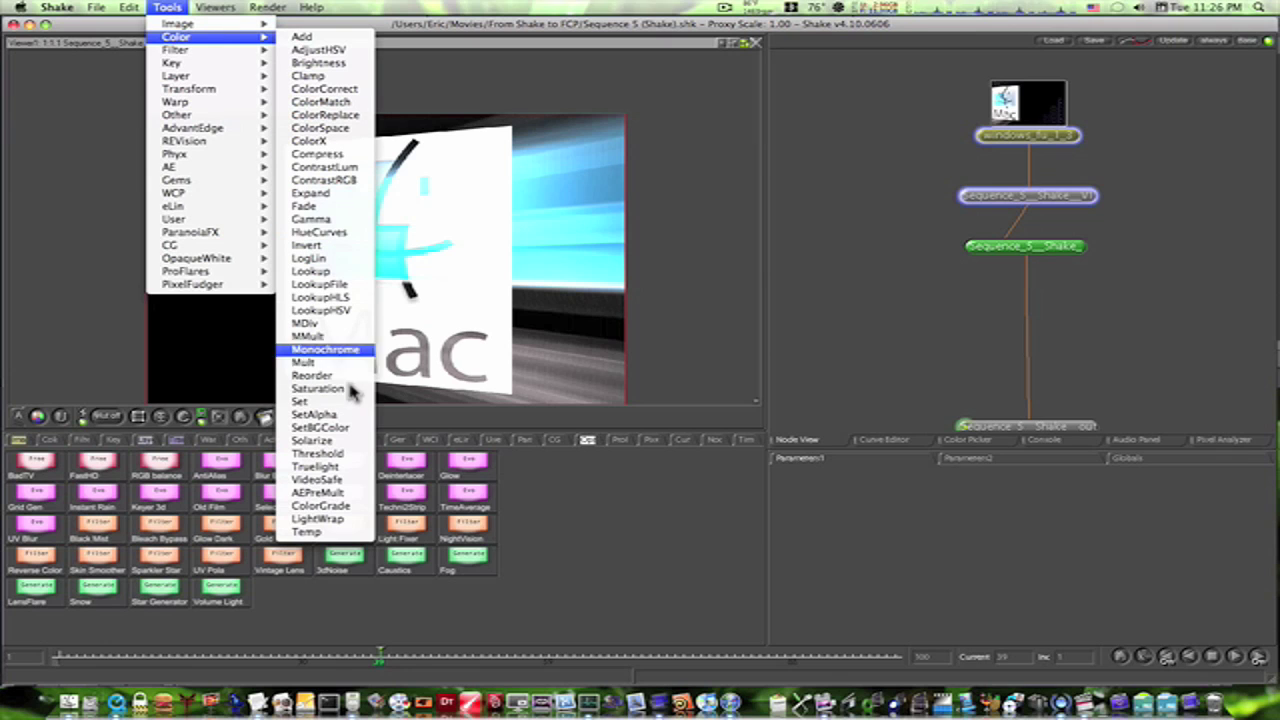
{"action": "left_click", "coordinate": [318, 388]}
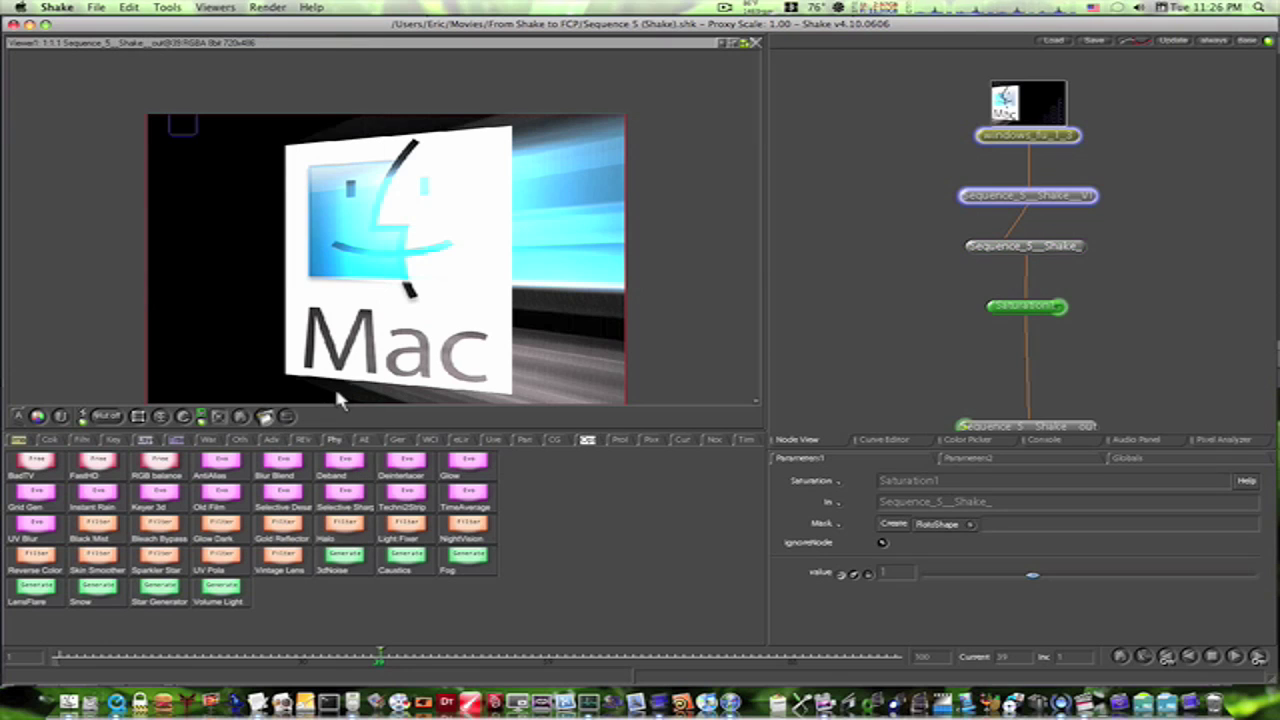
{"action": "left_click_drag", "start_coordinate": [1033, 580], "coordinate": [752, 593]}
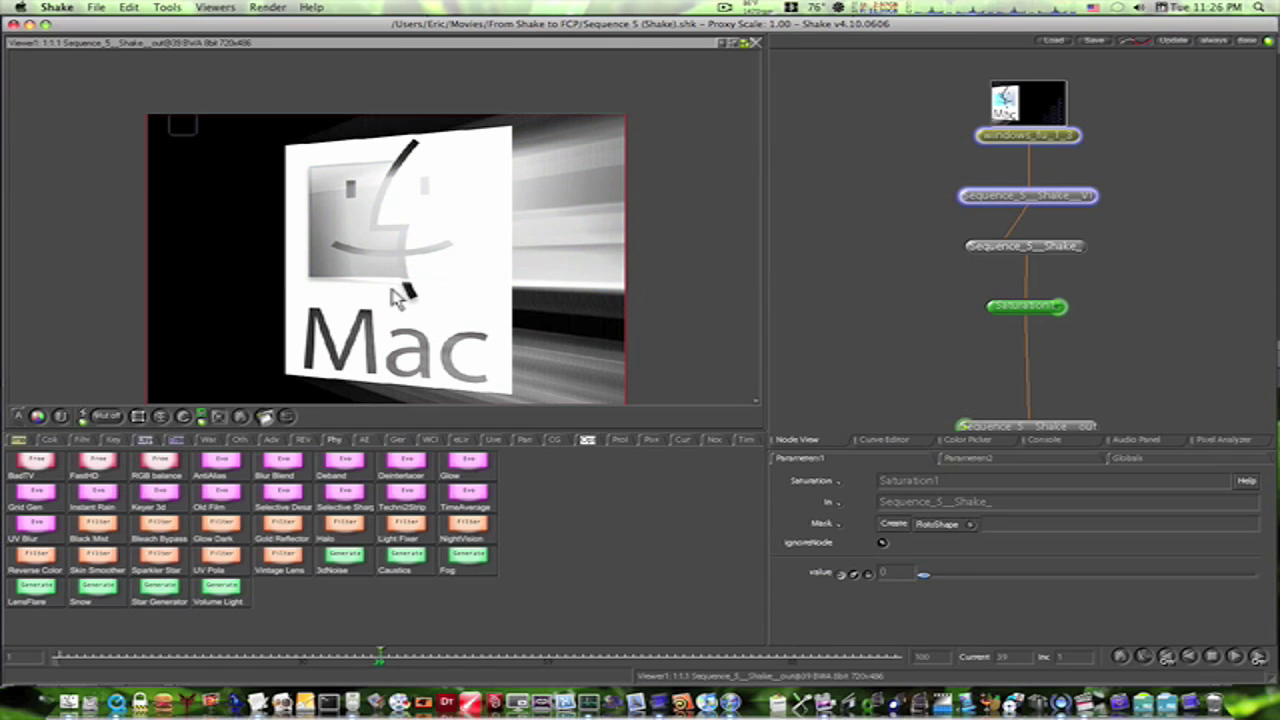
Adjust the viewer image and reposition Saturation1 in the node tree
{"action": "left_click_drag", "start_coordinate": [390, 287], "coordinate": [392, 256]}
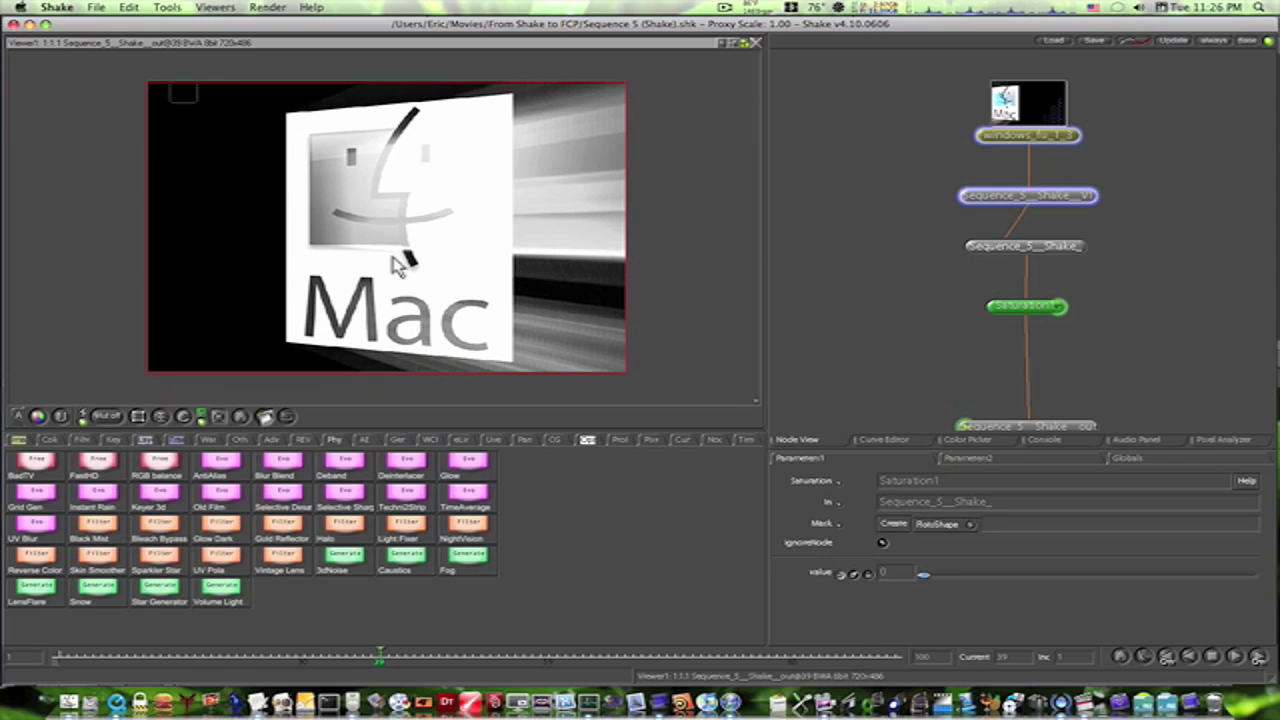
{"action": "left_click_drag", "start_coordinate": [1034, 312], "coordinate": [1029, 336]}
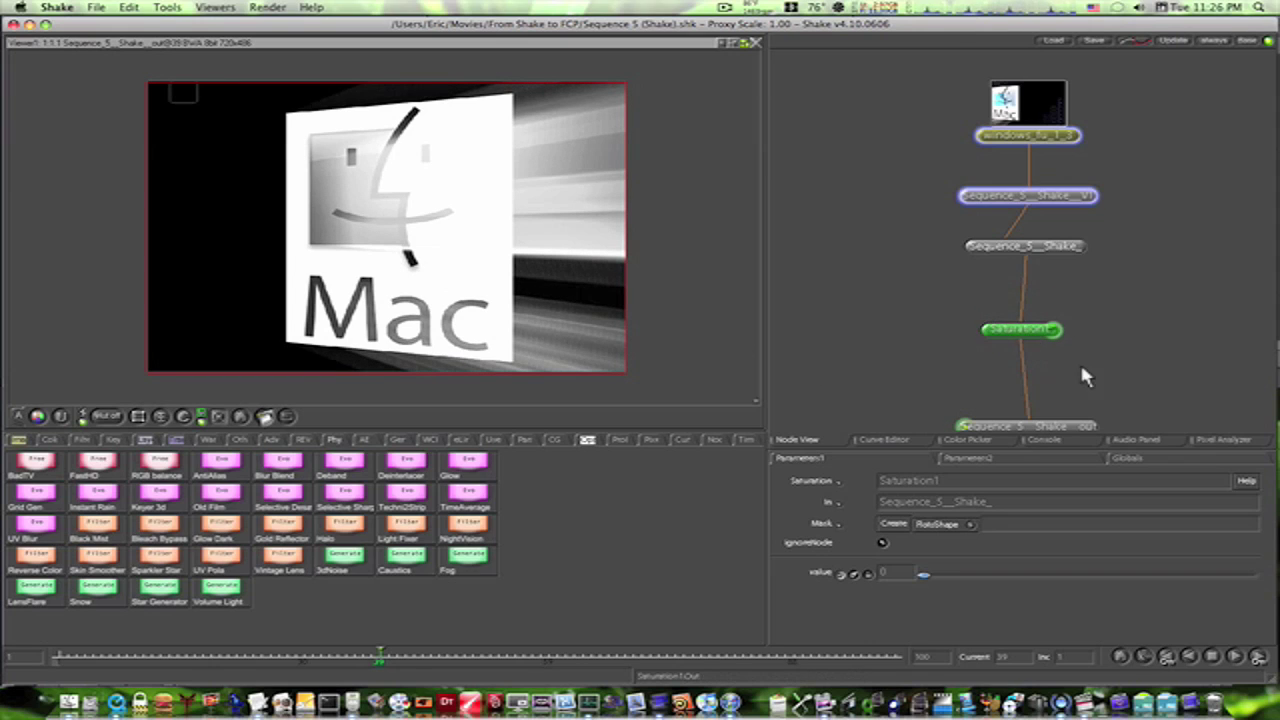
{"action": "left_click_drag", "start_coordinate": [1087, 377], "coordinate": [1077, 291]}
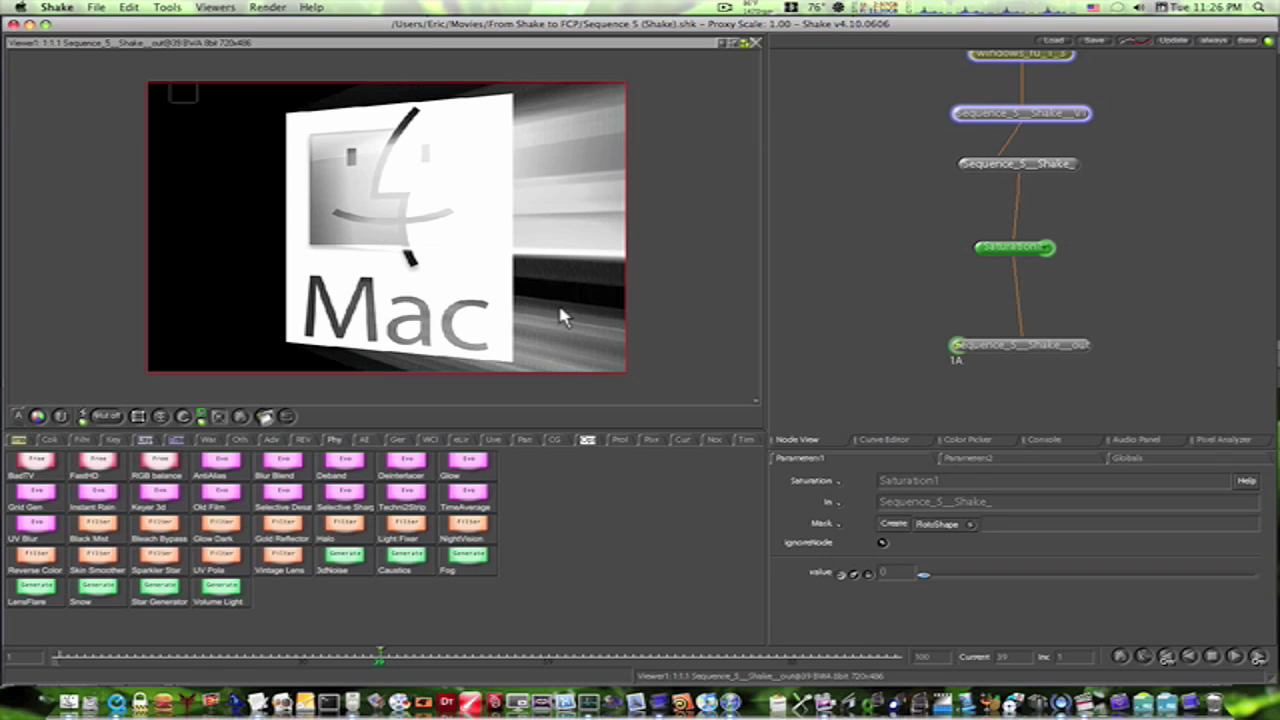
Add a BadTV node with Scale 1 after Saturation1 and move both nodes up
{"action": "left_click", "coordinate": [35, 465]}
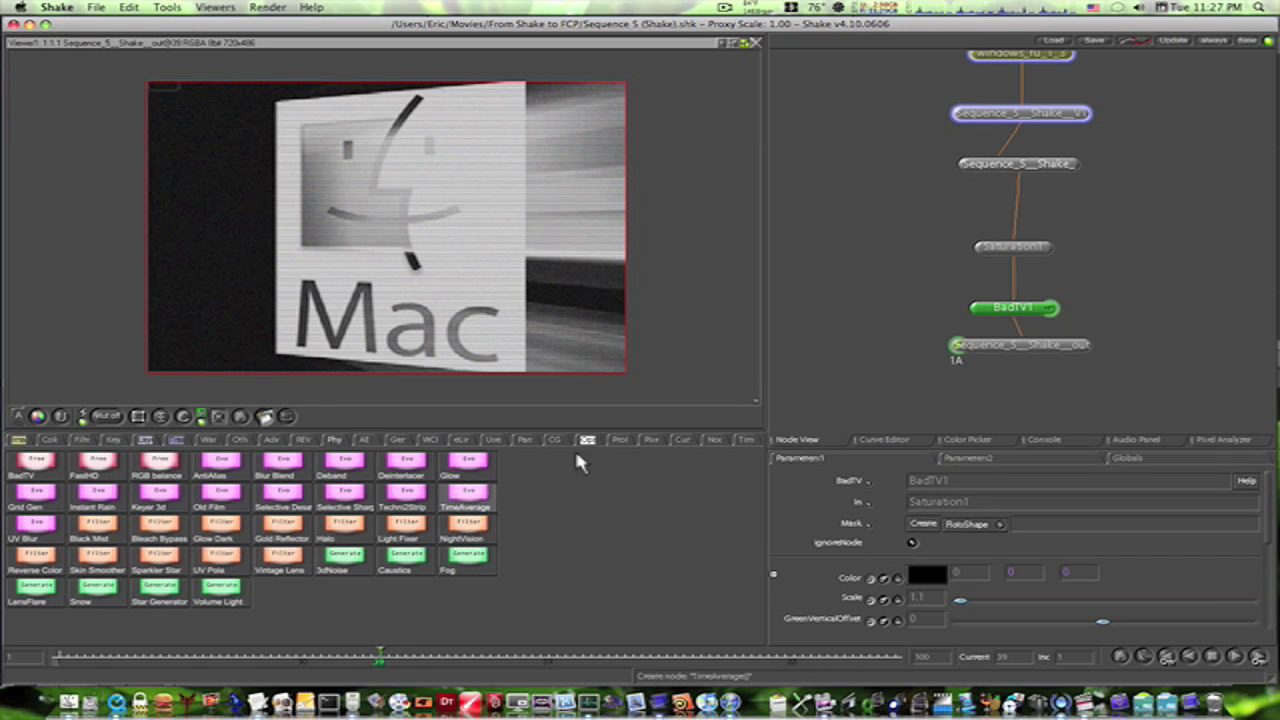
{"action": "mouse_move", "coordinate": [965, 600]}
{"action": "left_mouse_down"}
{"action": "mouse_move", "coordinate": [993, 610]}
{"action": "mouse_move", "coordinate": [953, 610]}
{"action": "left_mouse_up"}
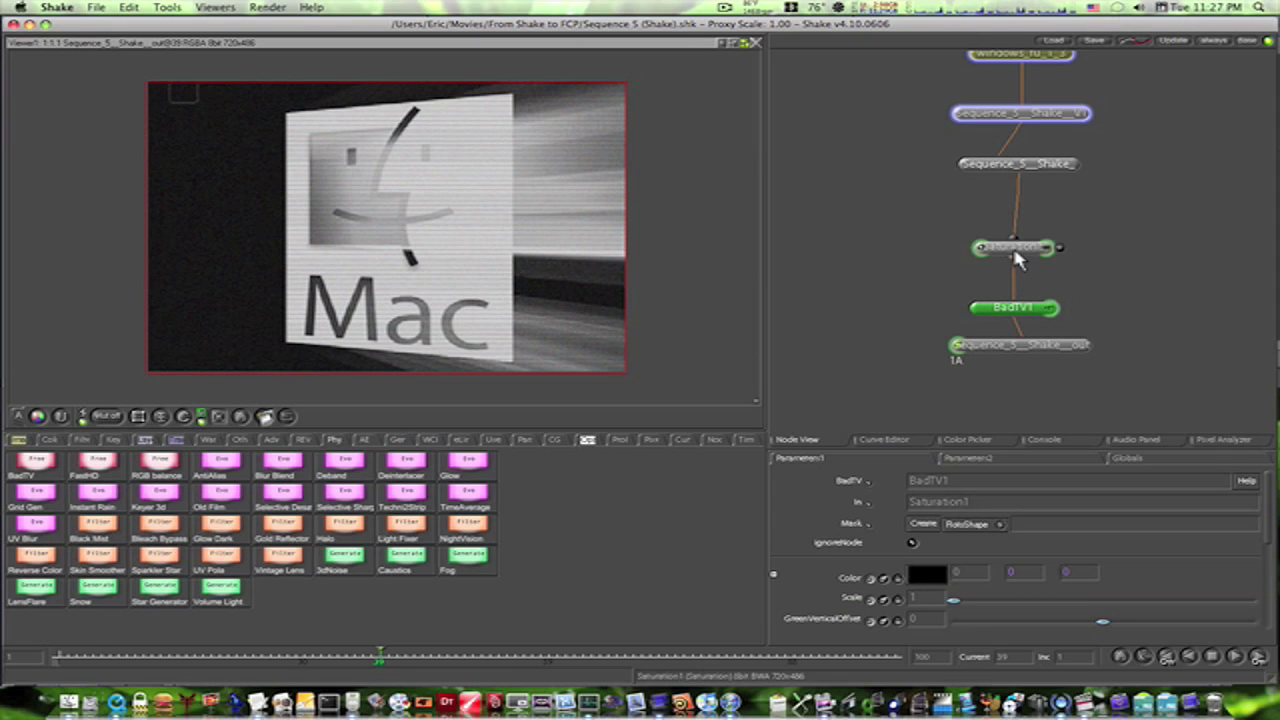
{"action": "left_click_drag", "start_coordinate": [1018, 258], "coordinate": [1023, 220]}
{"action": "left_click_drag", "start_coordinate": [1023, 306], "coordinate": [1019, 261]}
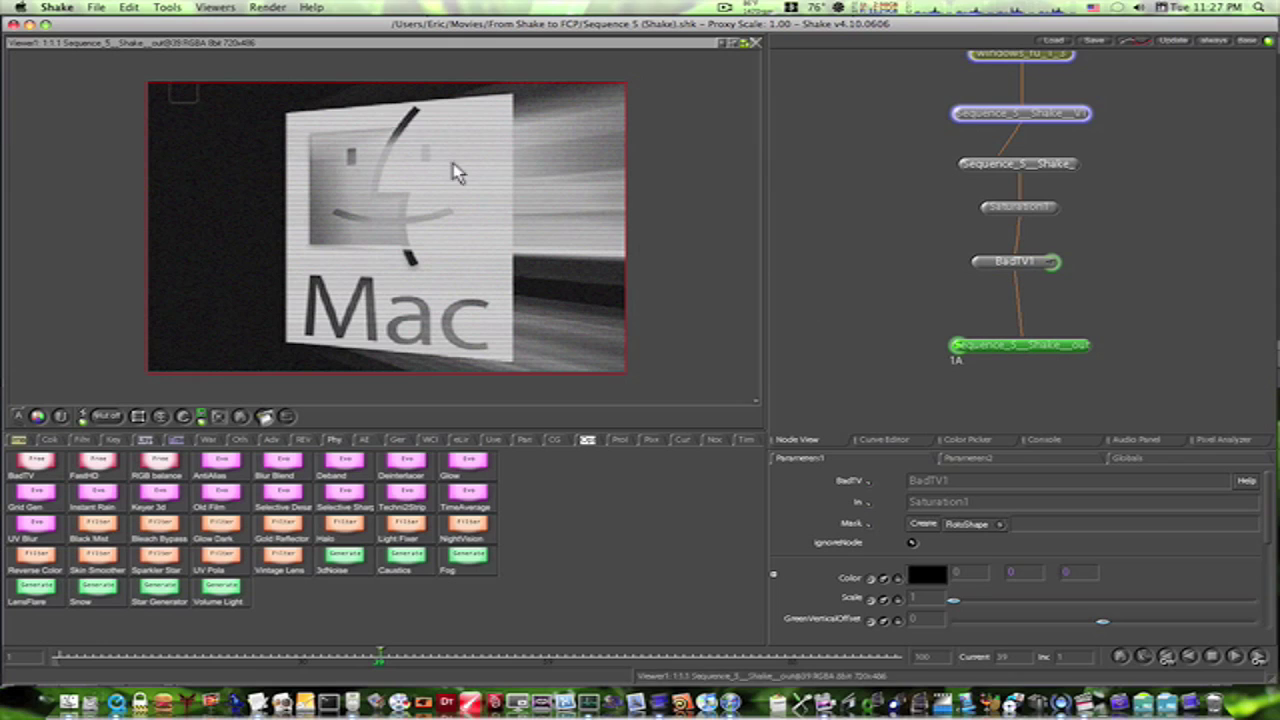
Render the FileOut nodes for frames 1–882 from the Render Parameters dialog
{"action": "left_click", "coordinate": [259, 7]}
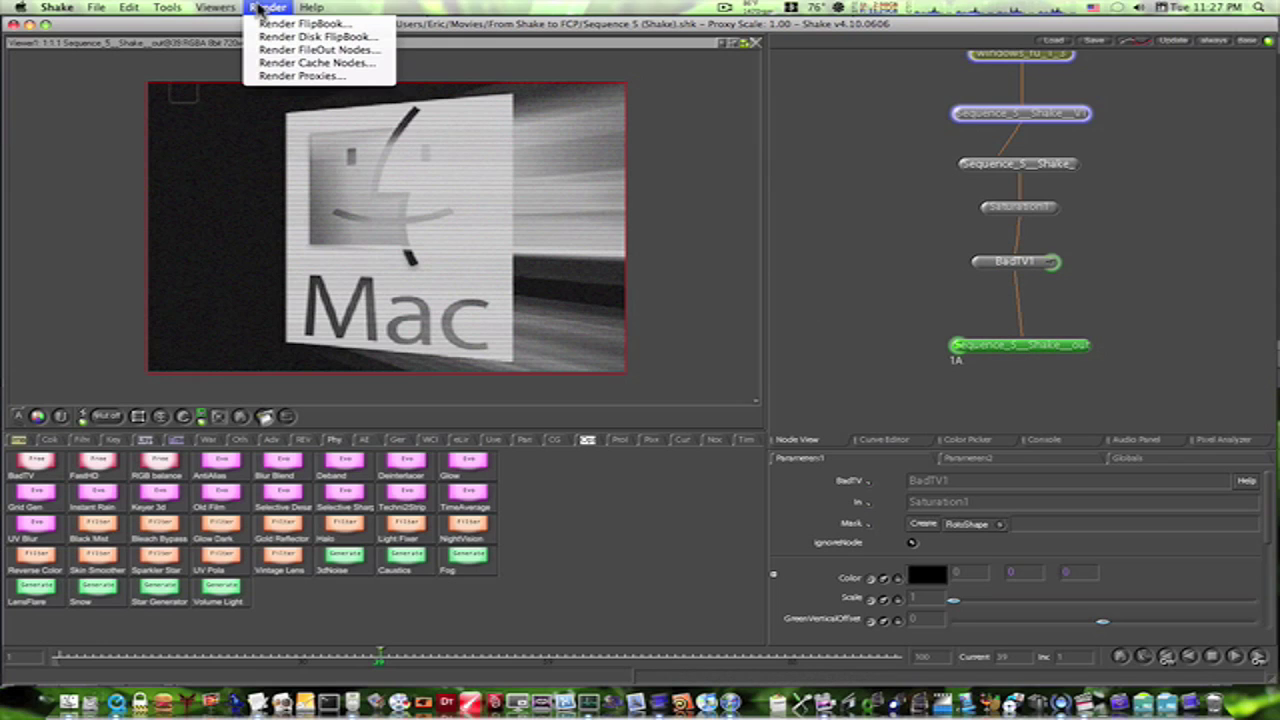
{"action": "left_click", "coordinate": [281, 50]}
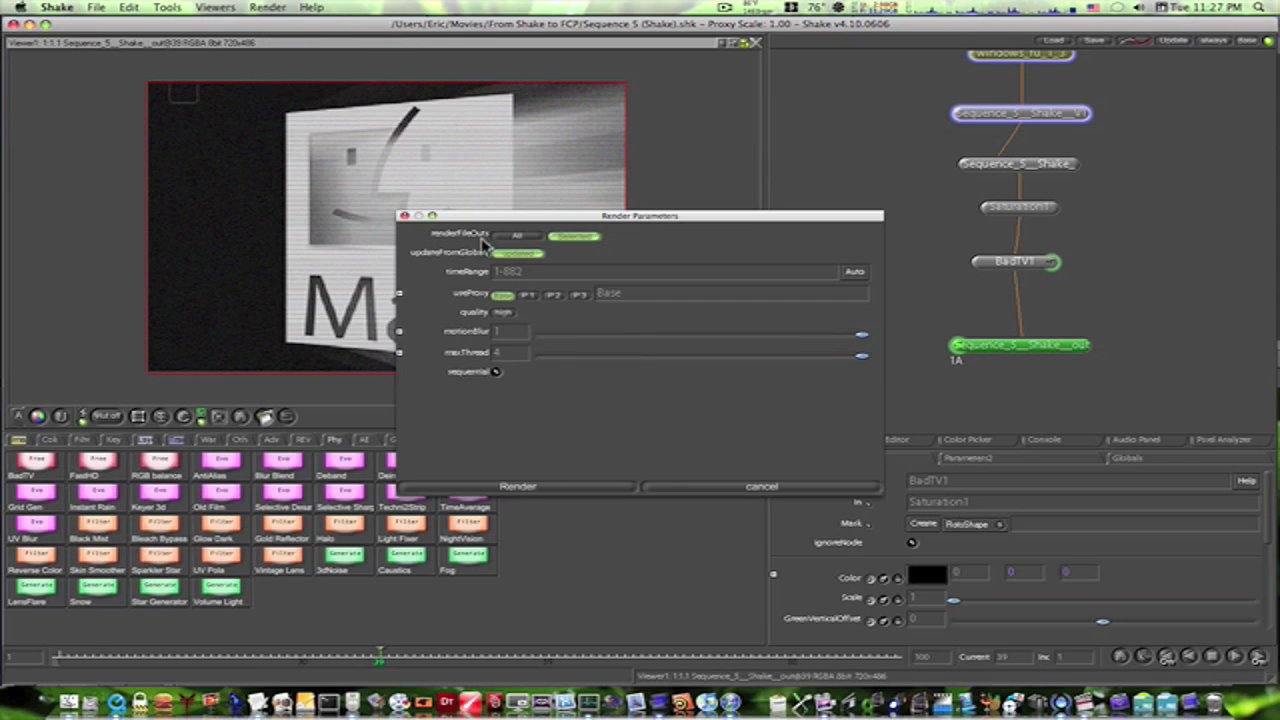
{"action": "left_click", "coordinate": [548, 488]}
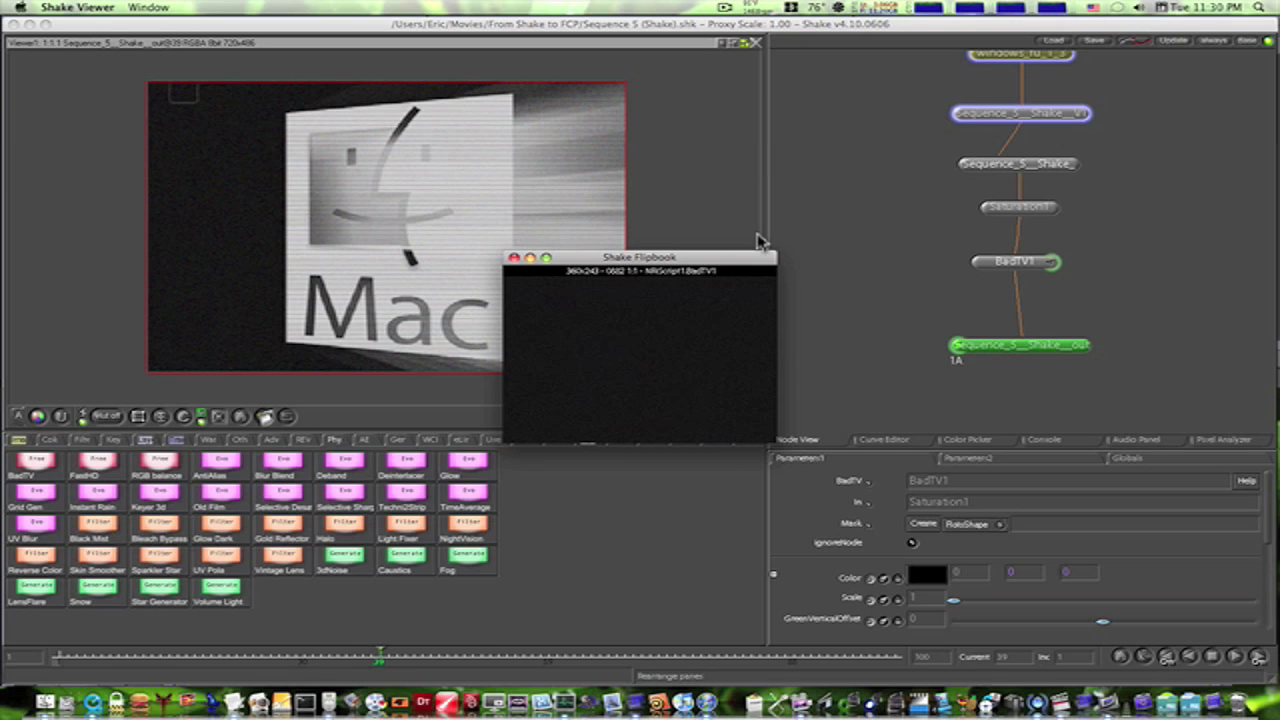
Move the Flipbook aside, return to Final Cut Pro, enable V2 visibility and scrub the treated clip
{"action": "left_click_drag", "start_coordinate": [710, 262], "coordinate": [751, 183]}
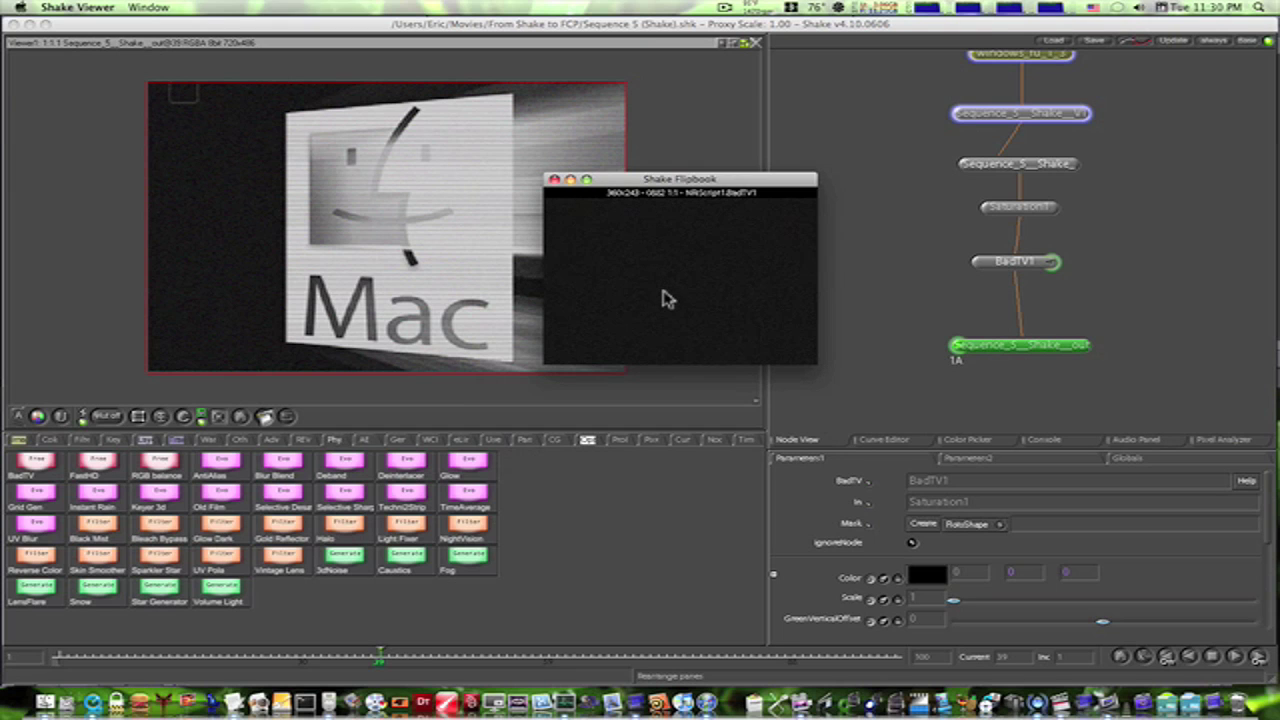
{"action": "left_click", "coordinate": [1062, 698]}
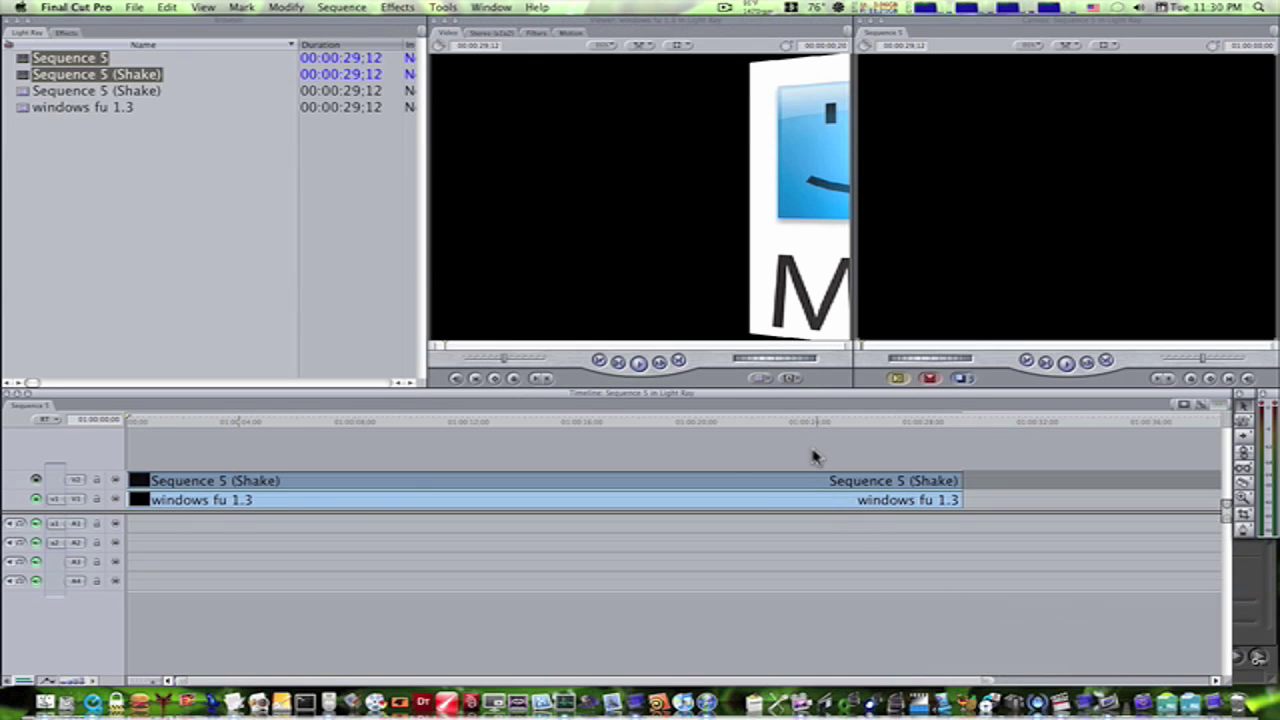
{"action": "left_click", "coordinate": [413, 421]}
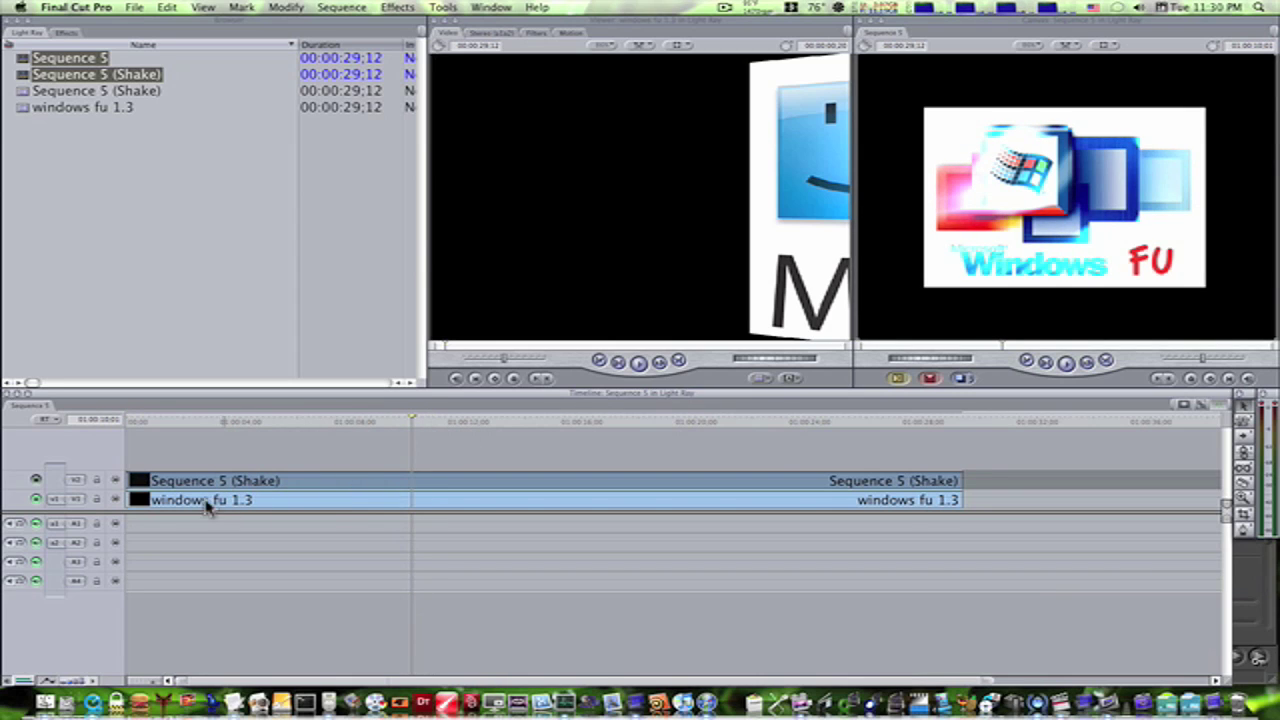
{"action": "left_click", "coordinate": [36, 481]}
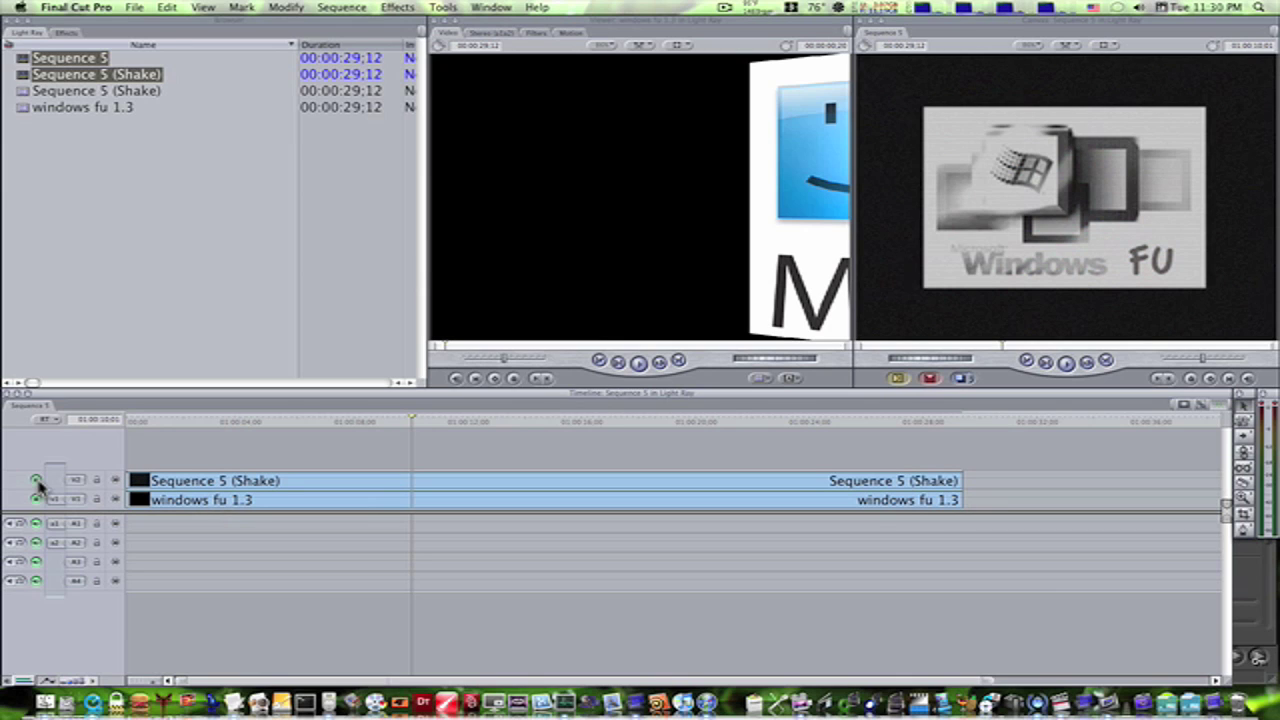
{"action": "mouse_move", "coordinate": [418, 425]}
{"action": "left_mouse_down"}
{"action": "mouse_move", "coordinate": [354, 426]}
{"action": "mouse_move", "coordinate": [637, 440]}
{"action": "mouse_move", "coordinate": [394, 432]}
{"action": "left_mouse_up"}
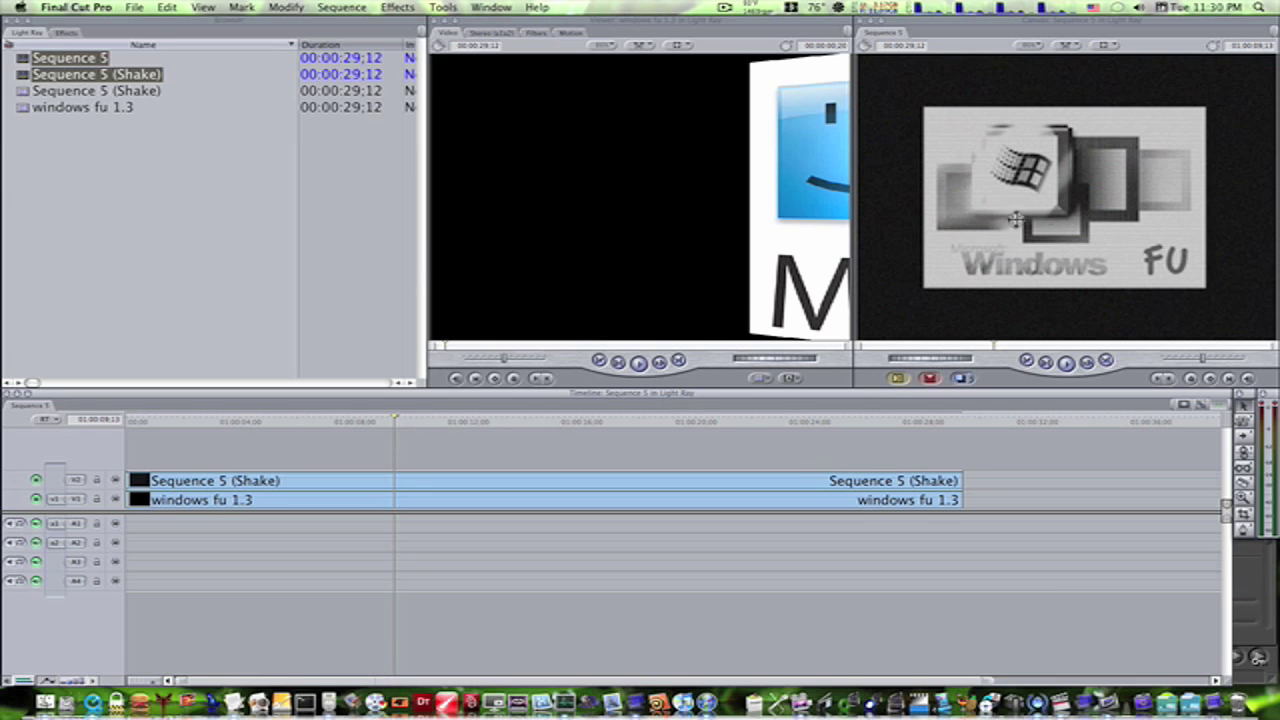
{"action": "right_click", "coordinate": [448, 481]}
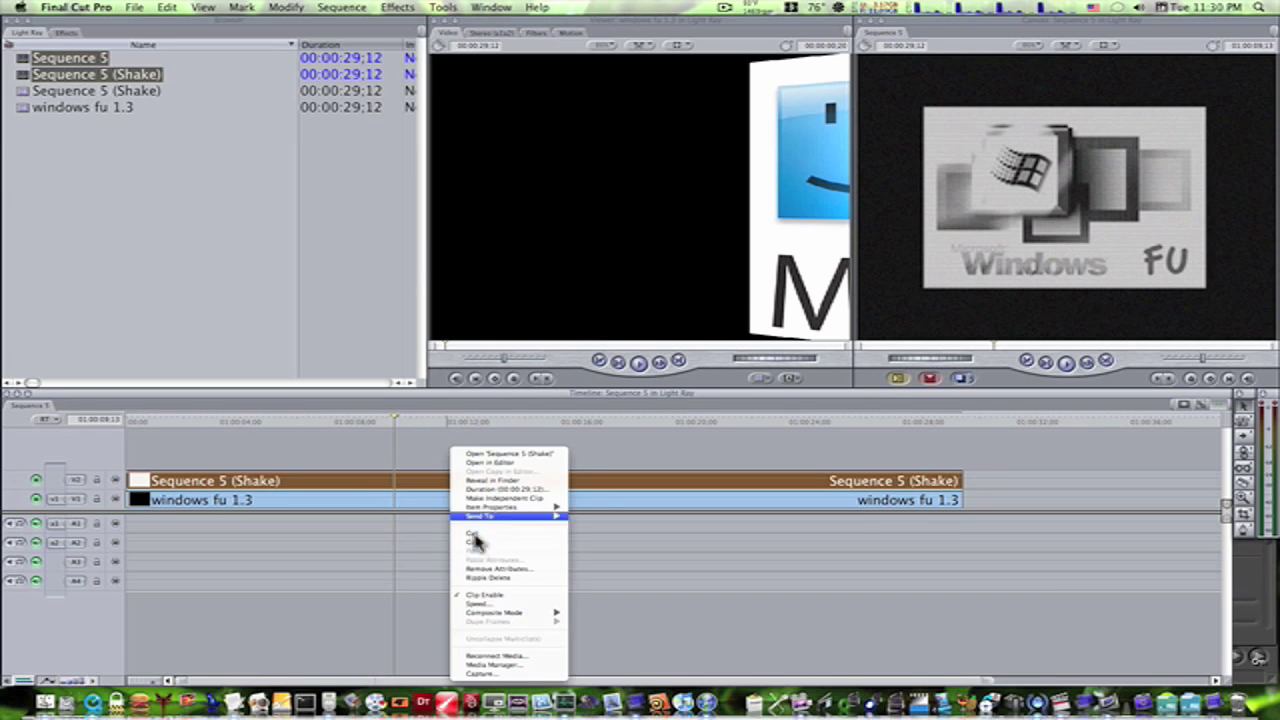
{"action": "left_click", "coordinate": [538, 656]}
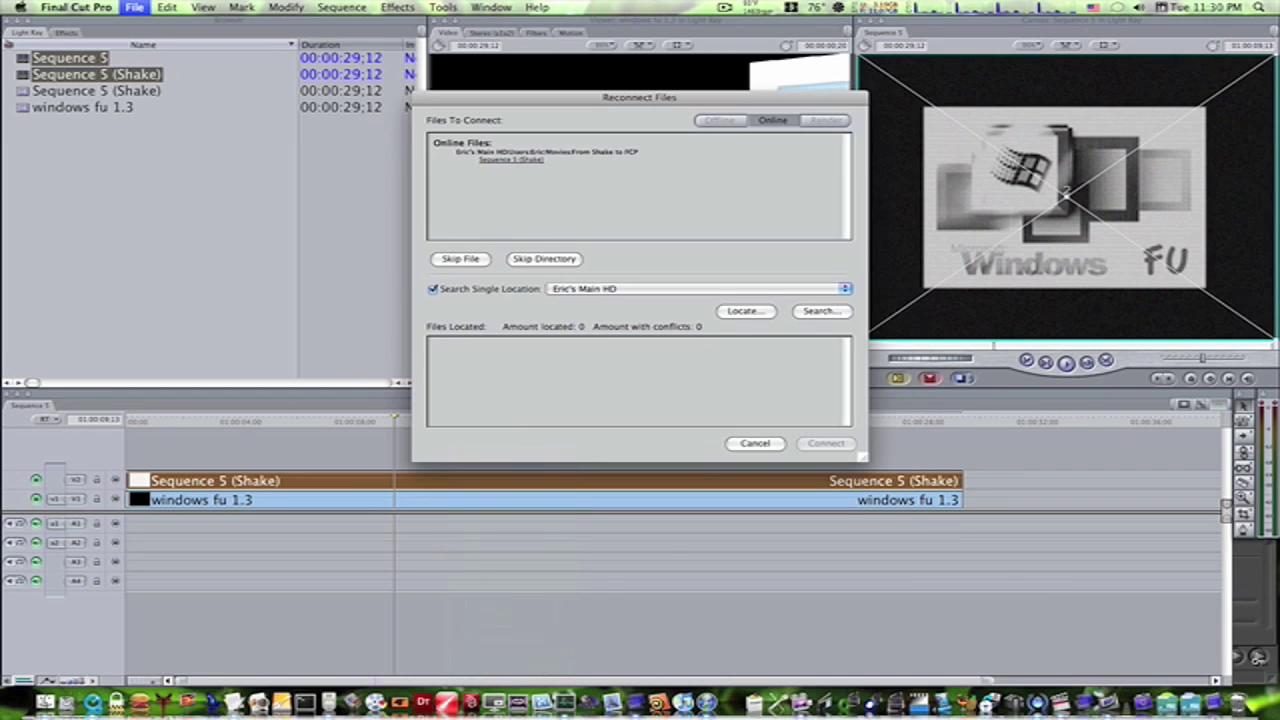
{"action": "left_click", "coordinate": [810, 312]}
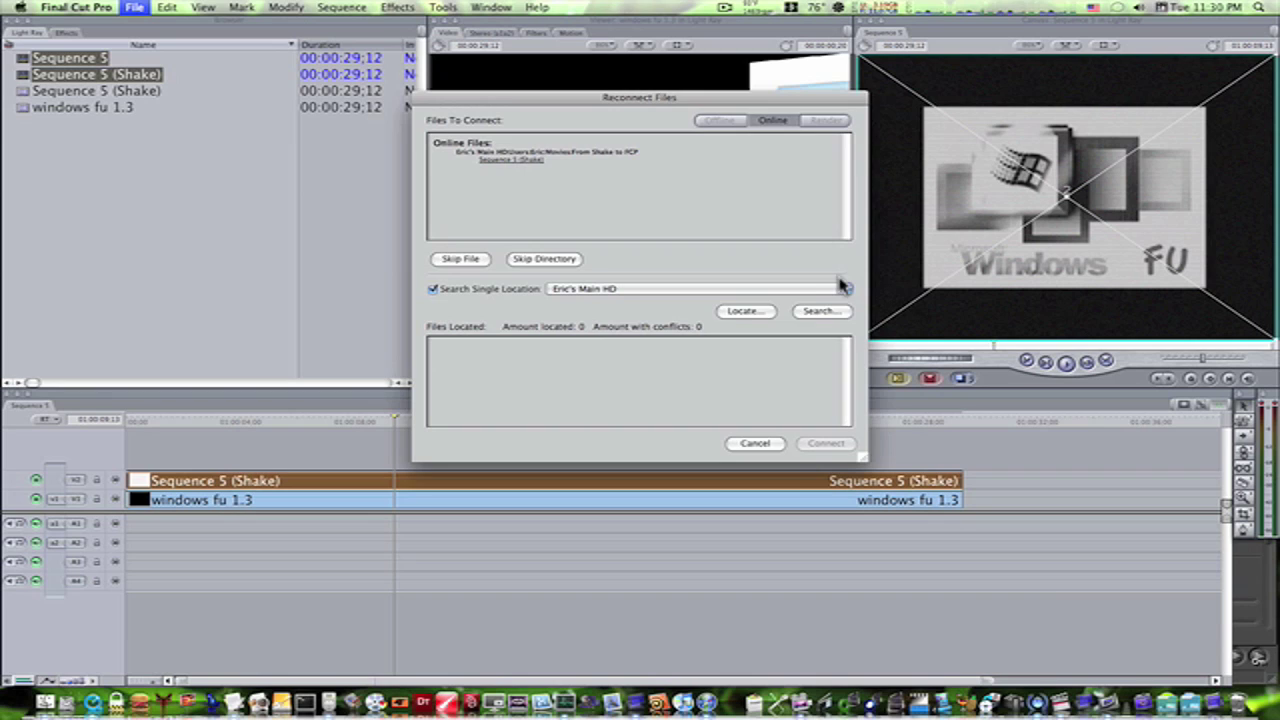
{"action": "left_click", "coordinate": [768, 312]}
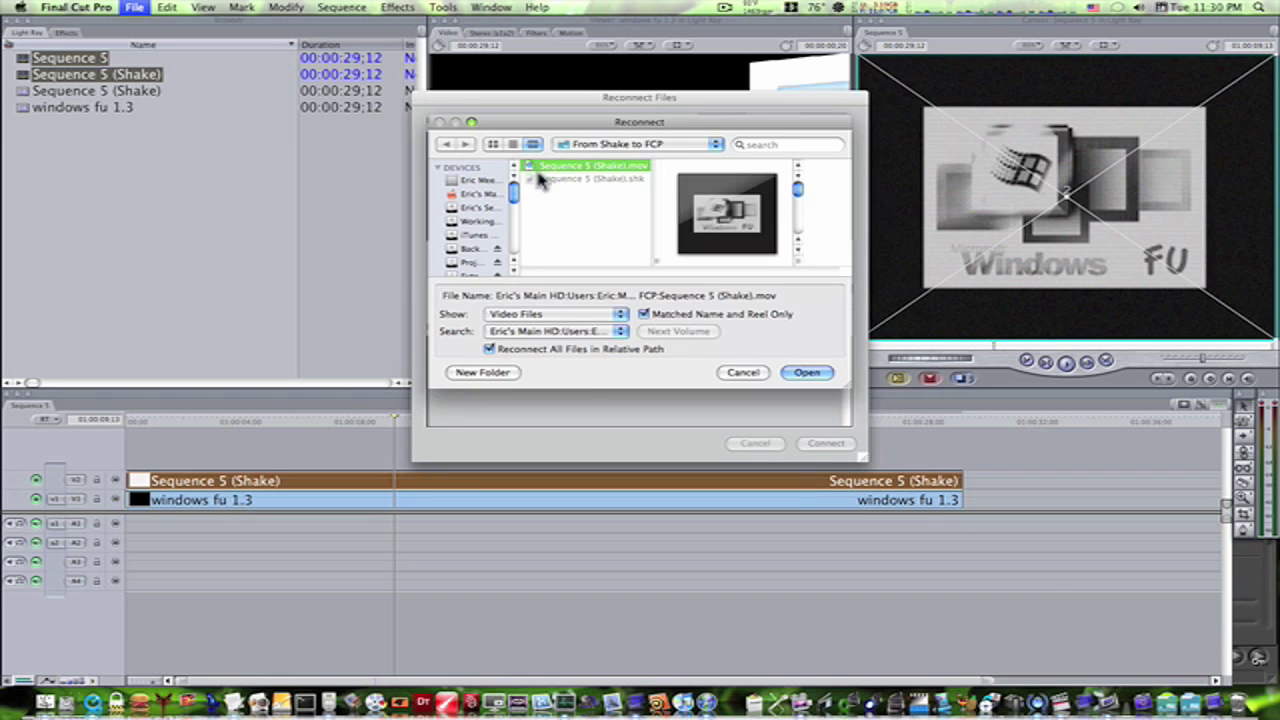
{"action": "left_click_drag", "start_coordinate": [514, 190], "coordinate": [514, 234]}
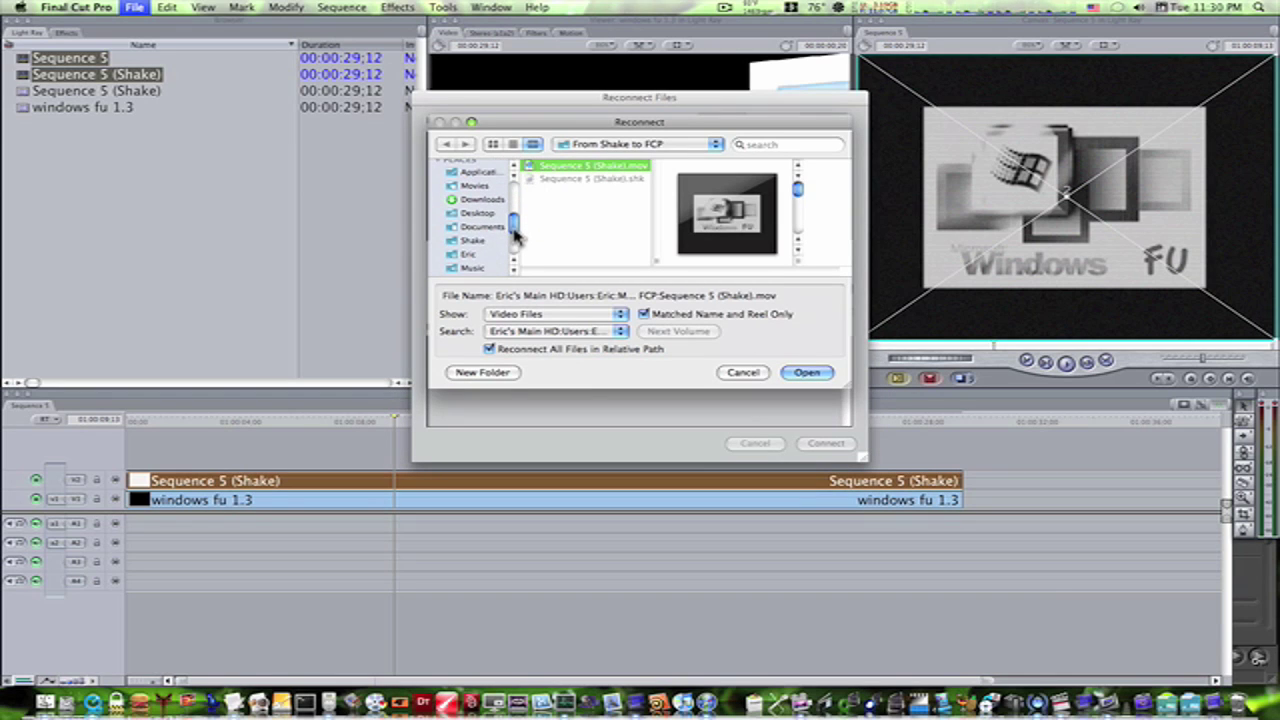
{"action": "left_click", "coordinate": [476, 186]}
{"action": "left_click", "coordinate": [585, 178]}
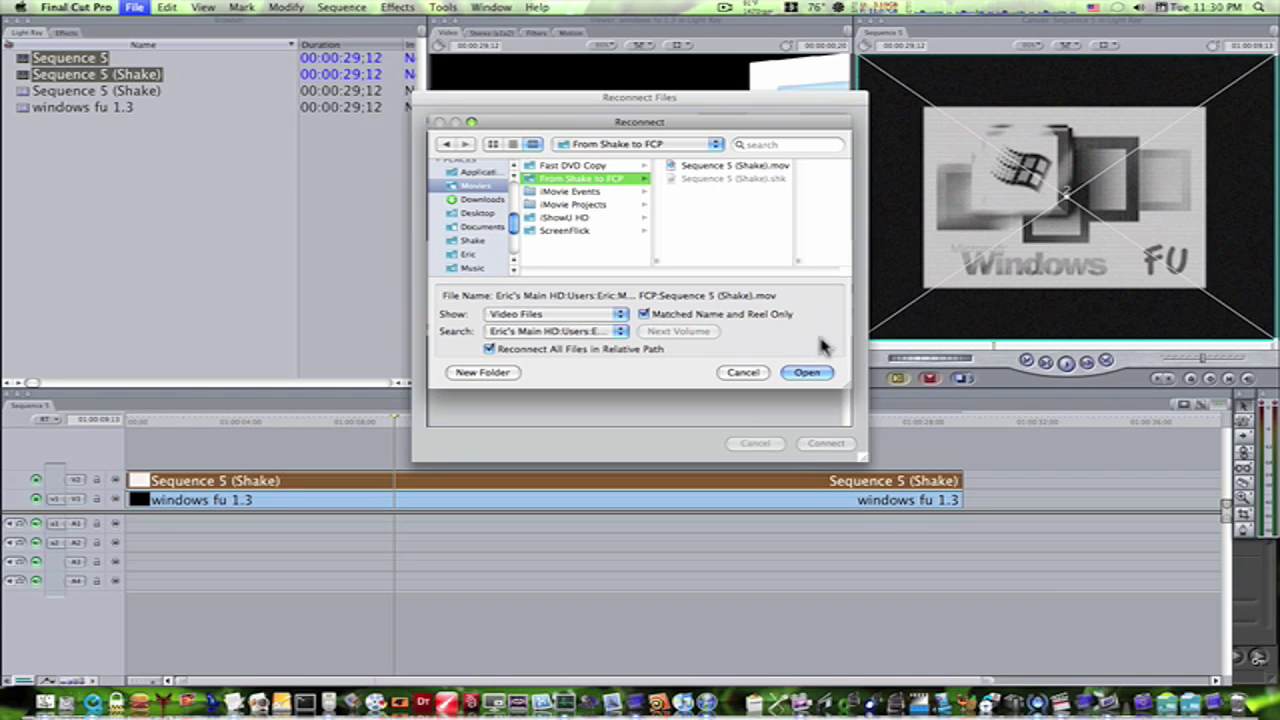
{"action": "left_click", "coordinate": [742, 372]}
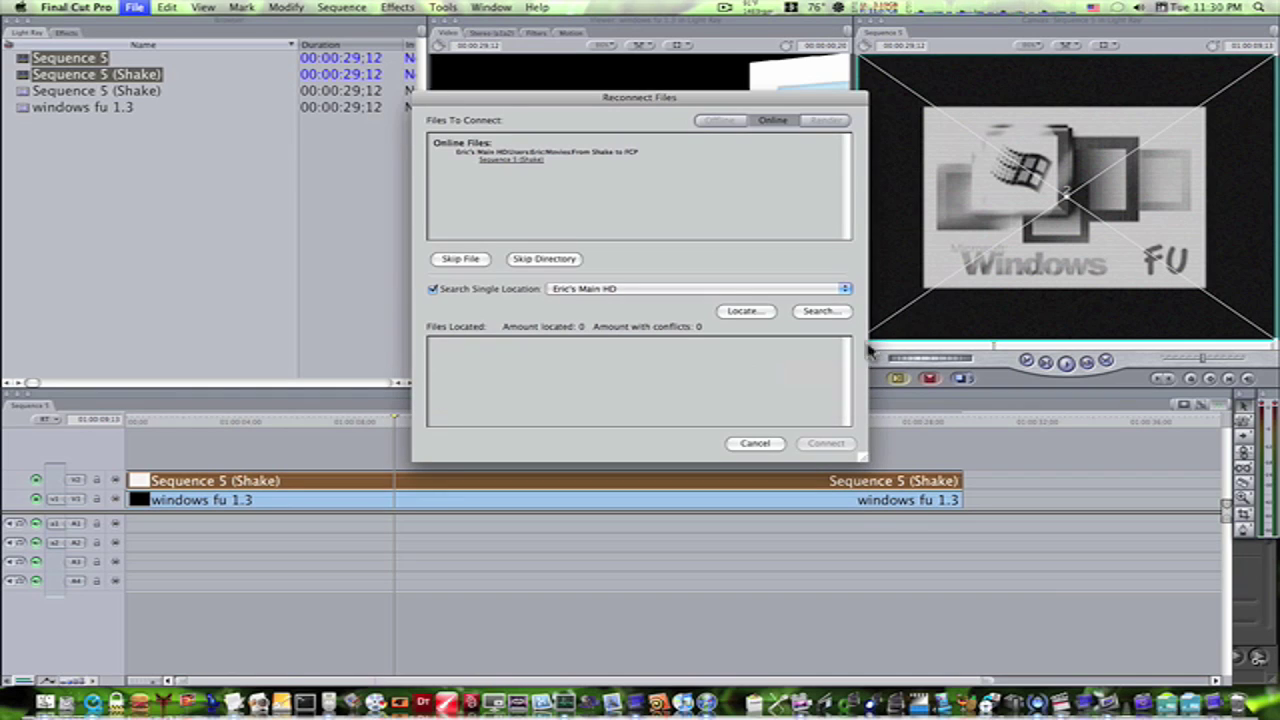
{"action": "left_click", "coordinate": [755, 444]}
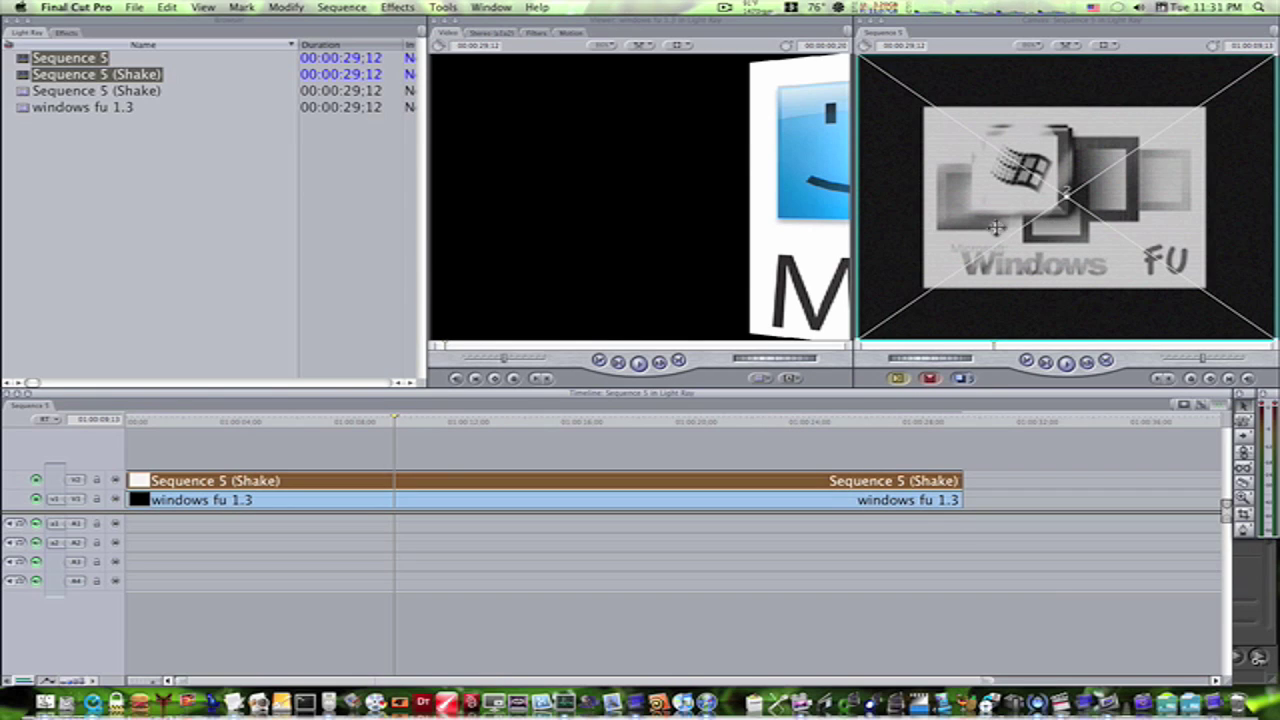
{"action": "key", "text": "space"}
{"action": "left_click_drag", "start_coordinate": [461, 437], "coordinate": [313, 446]}
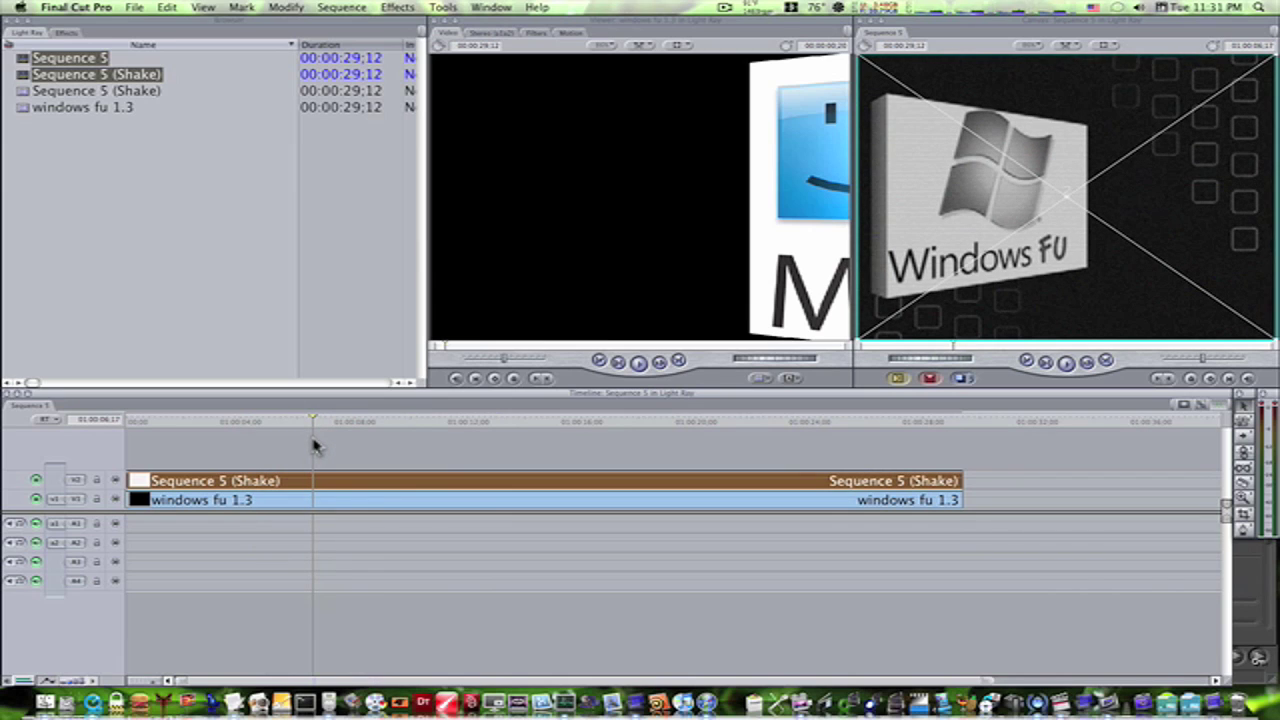